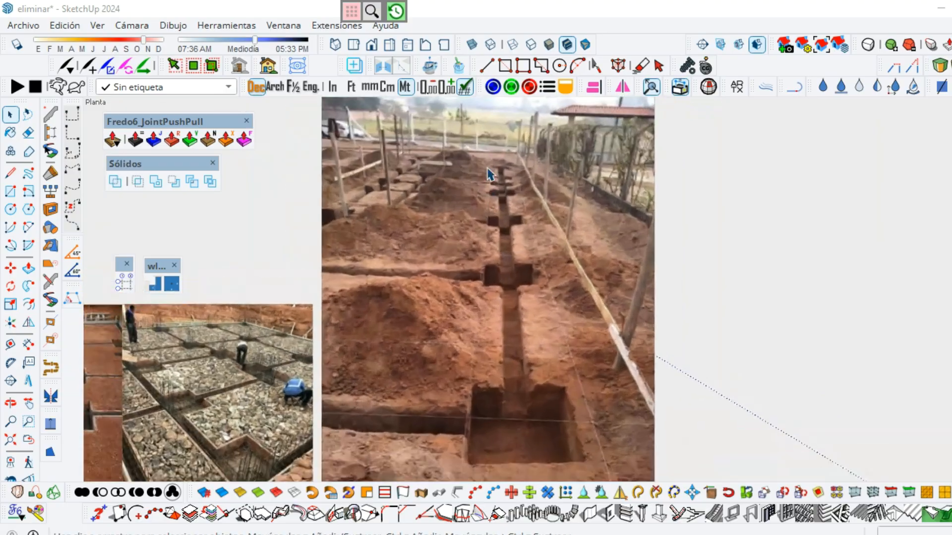
Examine the reference photos of excavated foundation trenches, footing pits and rebar on site
scroll(579, 208, down, 7)
scroll(397, 356, up, 3)
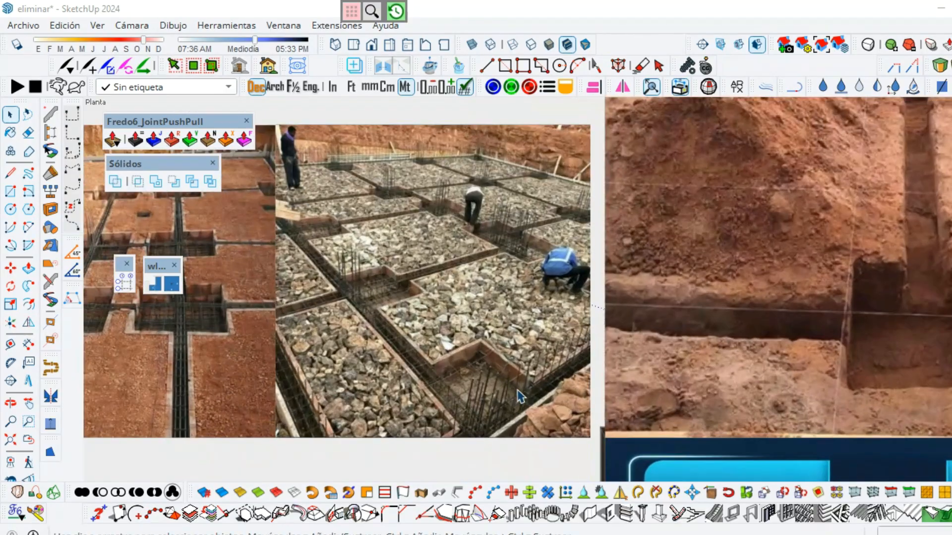
scroll(350, 269, down, 4)
scroll(449, 418, up, 6)
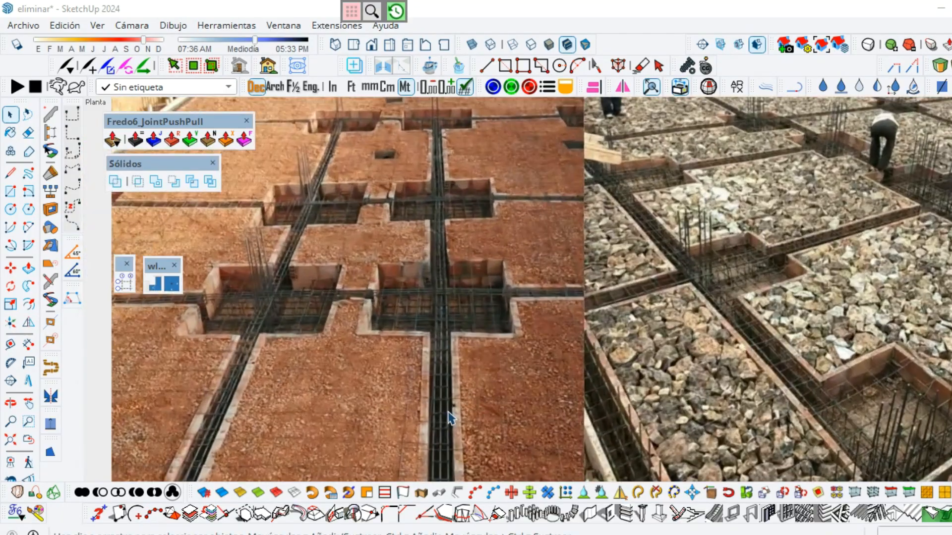
scroll(430, 176, down, 3)
scroll(430, 176, up, 1)
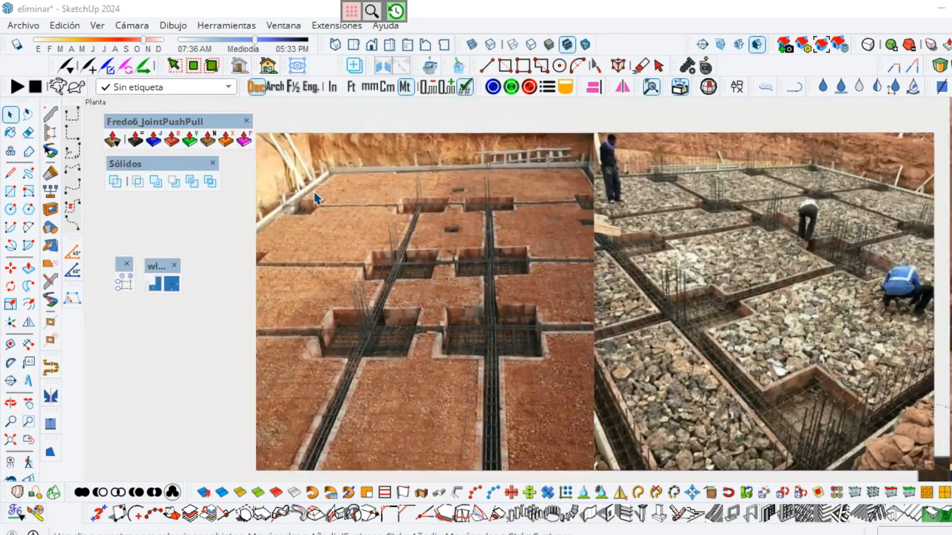
Examine the finished excavation model with its axis grid, footing pits, connecting trenches and red reinforcement
scroll(430, 176, down, 4)
middle_drag(640, 344, 635, 281)
scroll(593, 357, up, 2)
middle_drag(593, 357, 714, 342)
scroll(686, 245, up, 2)
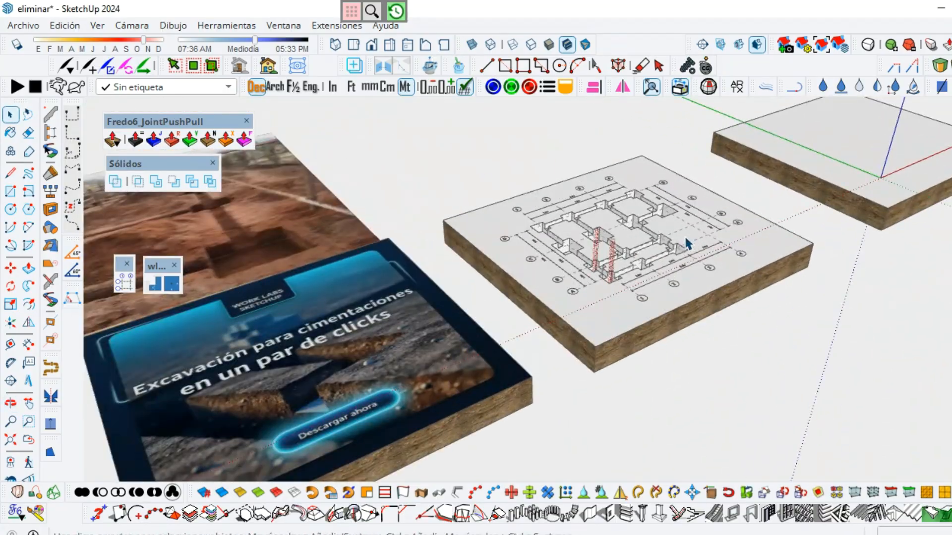
scroll(645, 288, up, 5)
mouse_move(645, 295)
middle_down()
mouse_move(419, 266)
mouse_move(593, 340)
middle_up()
scroll(586, 260, up, 5)
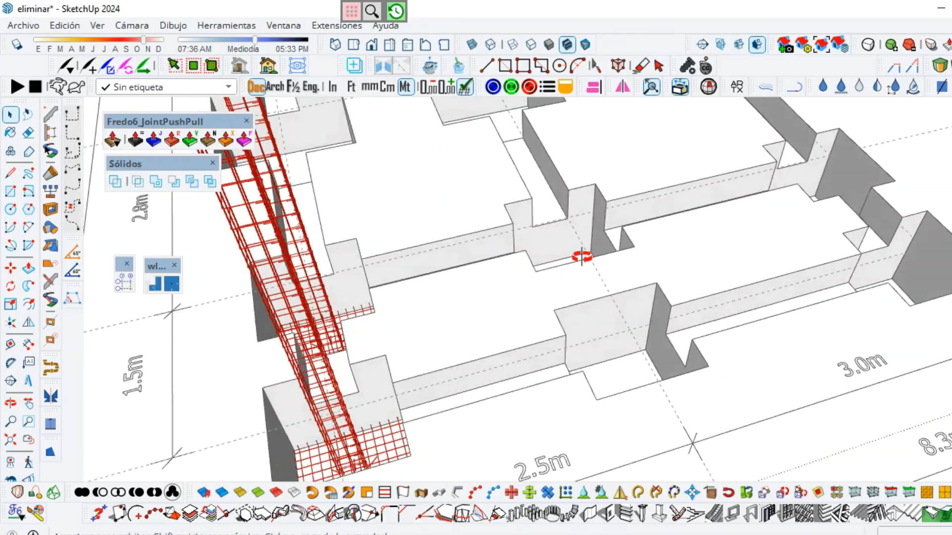
mouse_move(582, 258)
middle_down()
mouse_move(311, 265)
mouse_move(315, 303)
middle_up()
scroll(435, 280, up, 3)
mouse_move(436, 281)
middle_down()
mouse_move(673, 268)
mouse_move(406, 202)
mouse_move(471, 262)
mouse_move(339, 240)
middle_up()
scroll(406, 202, up, 4)
scroll(339, 239, down, 4)
scroll(419, 240, down, 7)
mouse_move(426, 235)
middle_down()
mouse_move(274, 245)
mouse_move(248, 257)
middle_up()
scroll(792, 208, up, 5)
middle_drag(790, 206, 595, 307)
scroll(595, 306, down, 10)
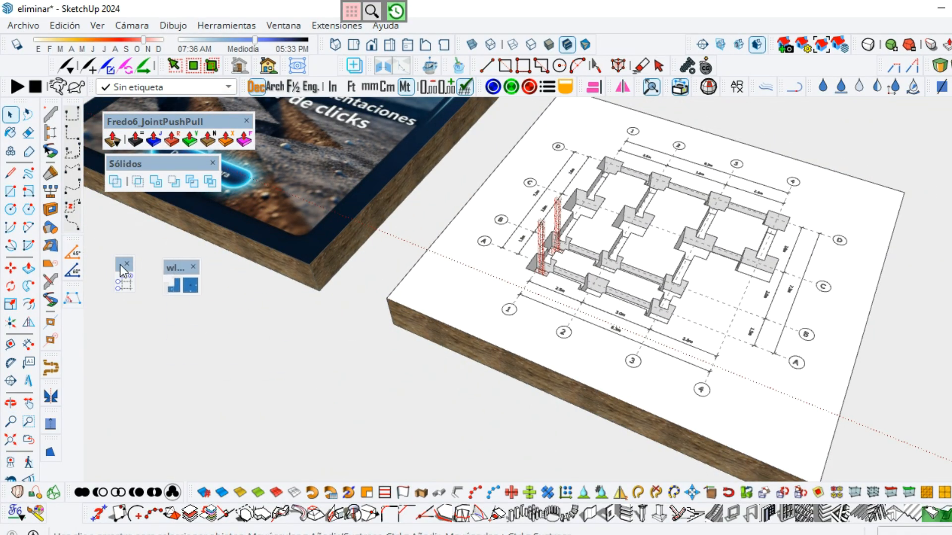
scroll(469, 361, down, 5)
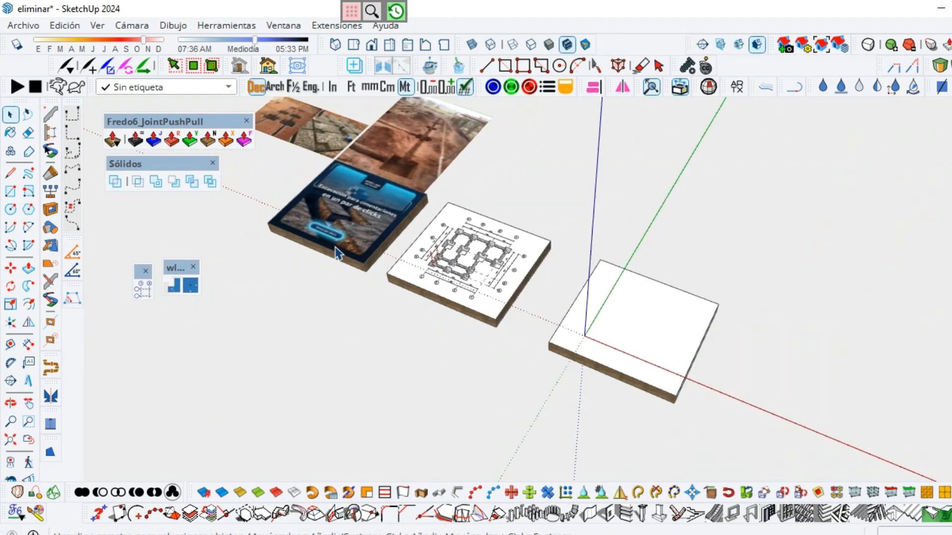
Open WL-Grid Maker PRO and set the relative X spacings of axis 3 to 2.8 m and an added axis 4 to 2.5 m
middle_drag(469, 361, 810, 353)
middle_drag(377, 315, 585, 324)
click(140, 297)
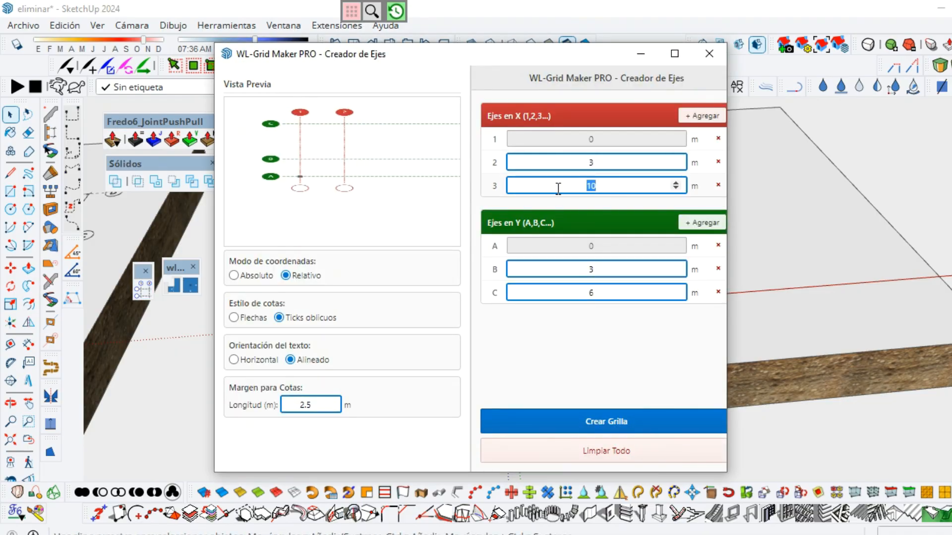
text(2.8)
click(714, 116)
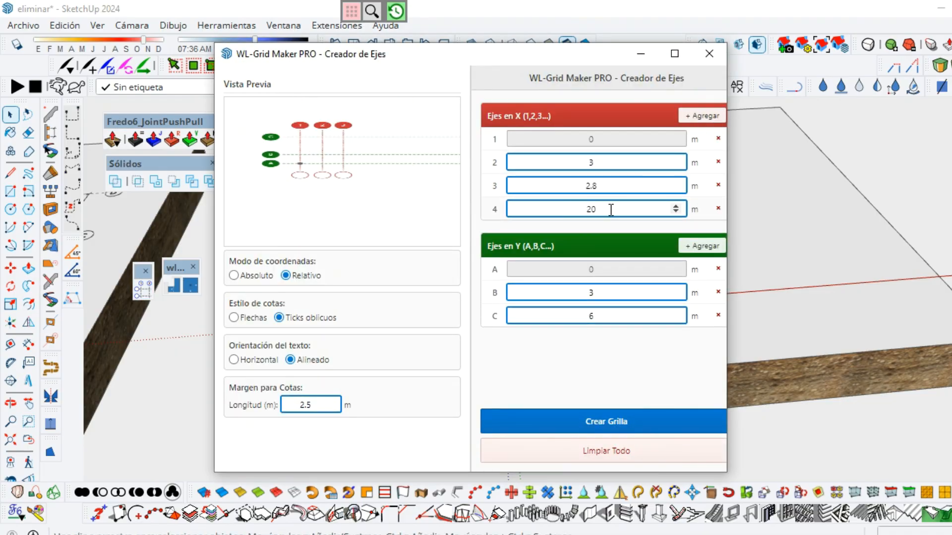
text(2.5)
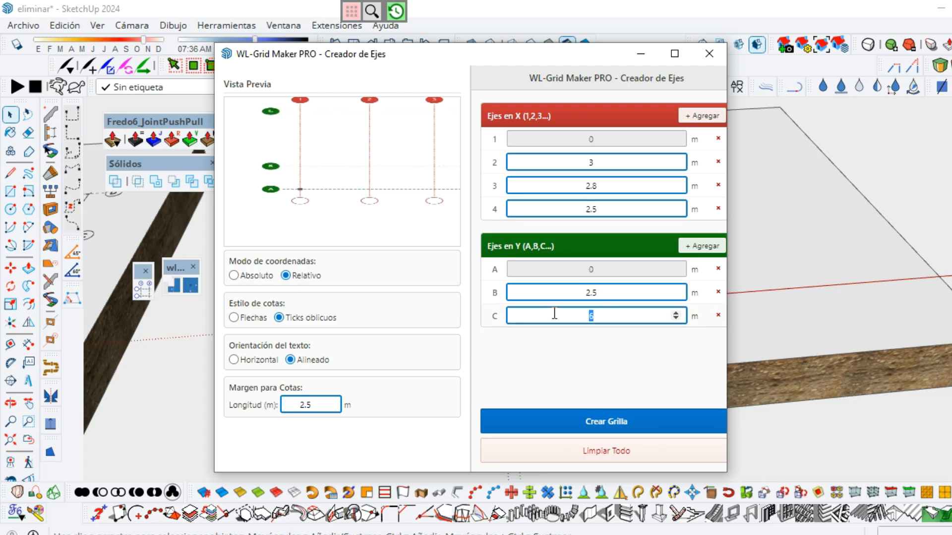
Set the Y spacings to 2.5 m for B, 2.8 m for C and 8 m for an added axis D, and create the grid
click(699, 246)
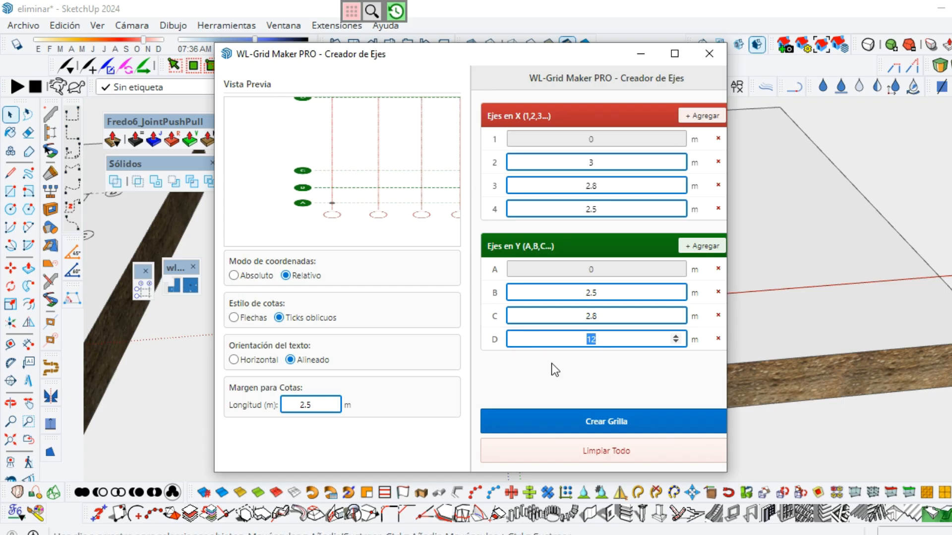
text(8)
click(631, 423)
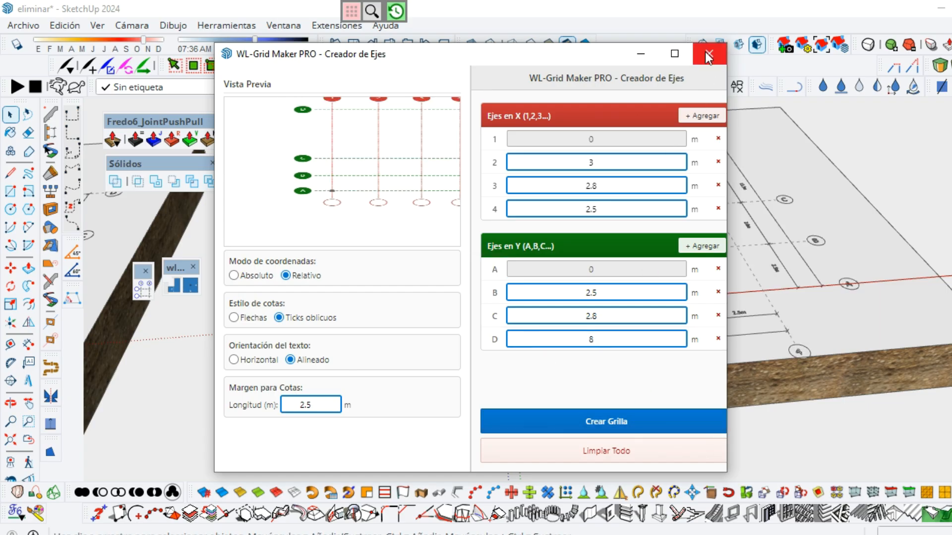
click(706, 55)
Push/Pull the side faces of the blank terrain slab outward inside its group until its top covers the whole axis grid
middle_drag(689, 233, 612, 356)
scroll(574, 365, up, 4)
scroll(574, 366, down, 5)
mouse_move(796, 409)
middle_down()
mouse_move(805, 425)
mouse_move(733, 272)
mouse_move(582, 333)
mouse_move(739, 310)
mouse_move(341, 244)
mouse_move(449, 341)
middle_up()
scroll(450, 341, up, 3)
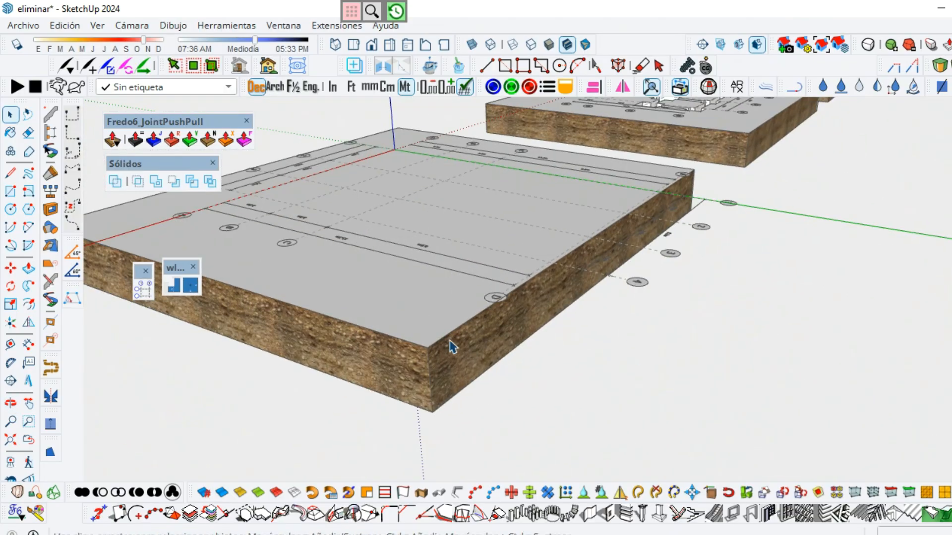
click(450, 341)
double_click(456, 356)
click(460, 361)
key(p)
drag(463, 366, 660, 382)
key(space)
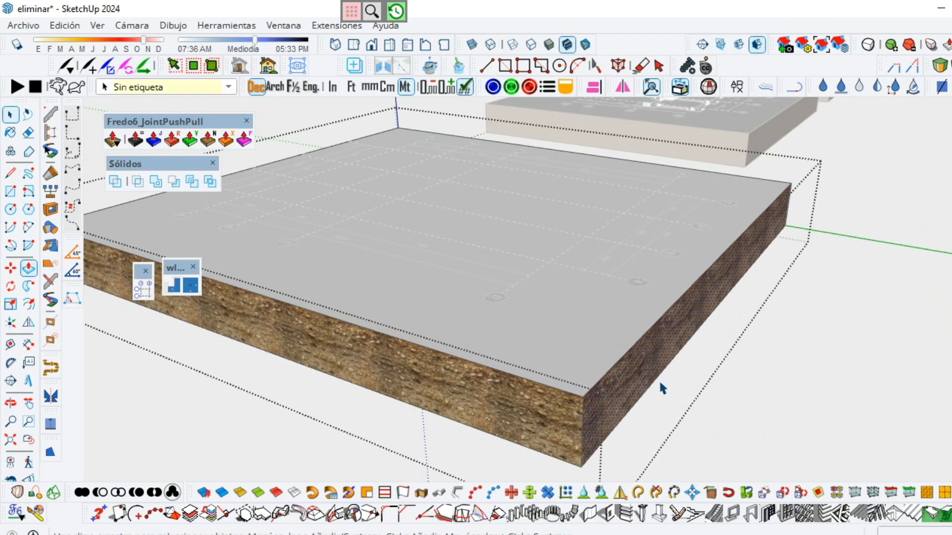
middle_drag(662, 388, 526, 432)
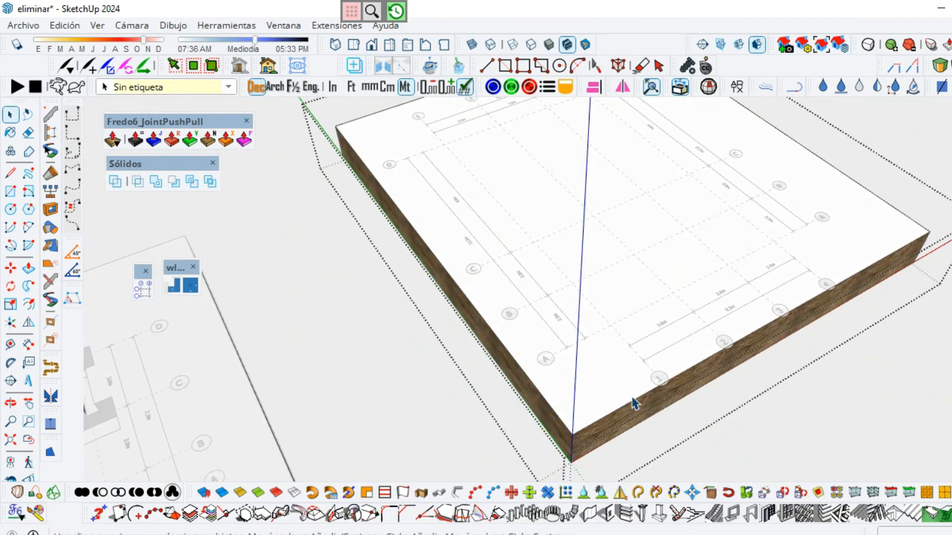
scroll(643, 418, down, 5)
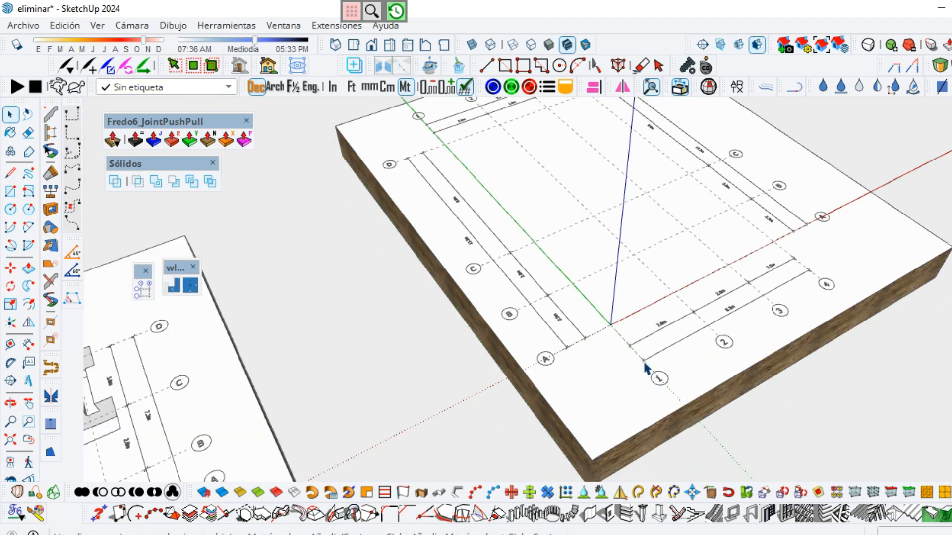
Select the terrain slab and the axis grid and align their centres
click(554, 333)
middle_drag(553, 333, 553, 462)
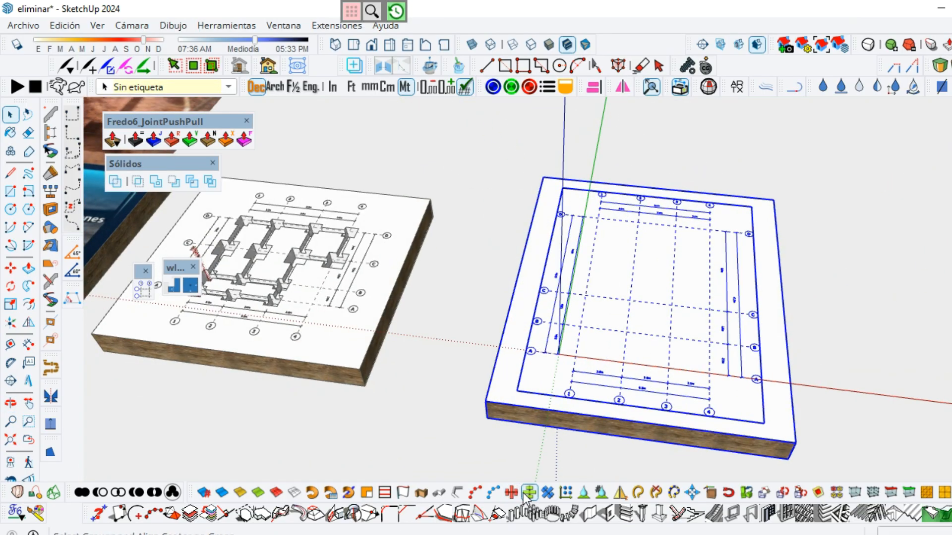
click(724, 358)
middle_drag(712, 324, 714, 409)
scroll(660, 388, up, 5)
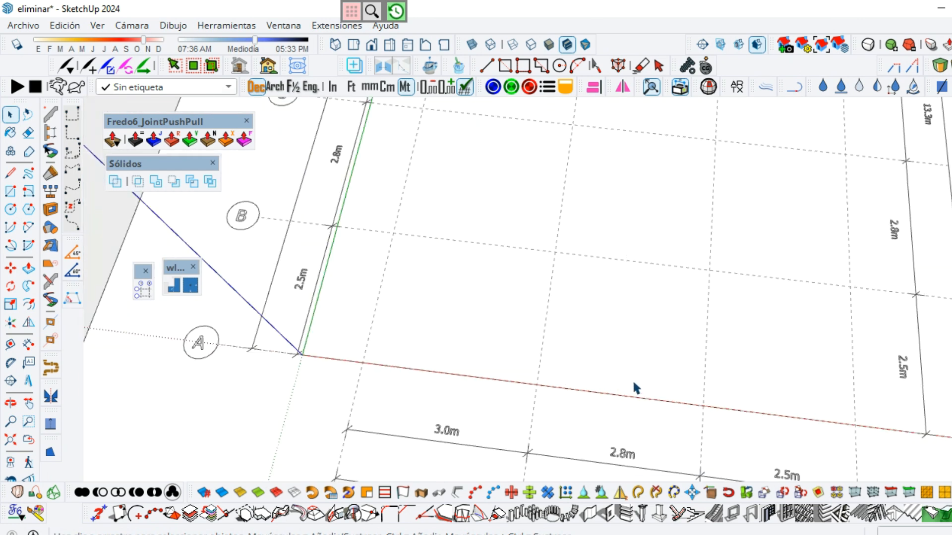
middle_drag(633, 380, 628, 286)
scroll(578, 272, down, 5)
scroll(576, 270, up, 2)
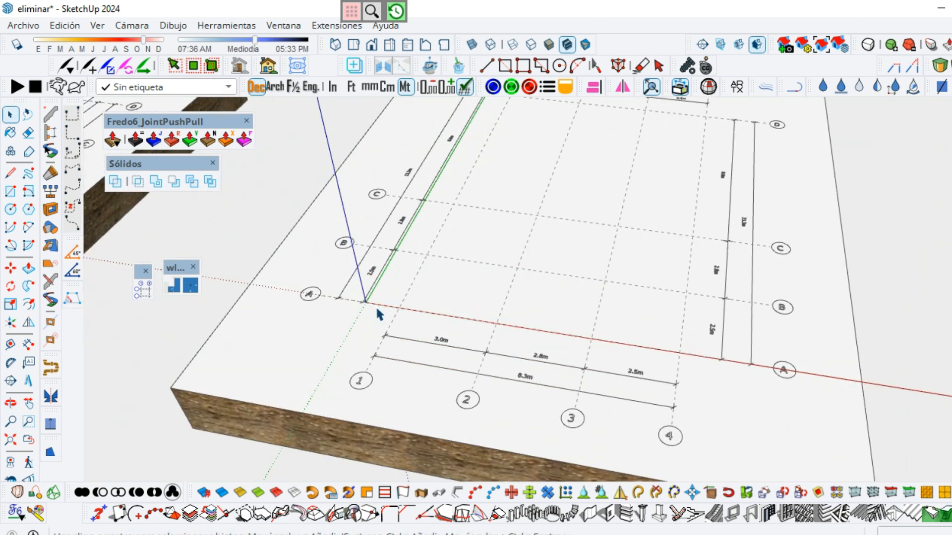
Place 1.00 m square footing outlines centred on grid intersections A1, A2, A3, B3 and C3
drag(206, 211, 192, 258)
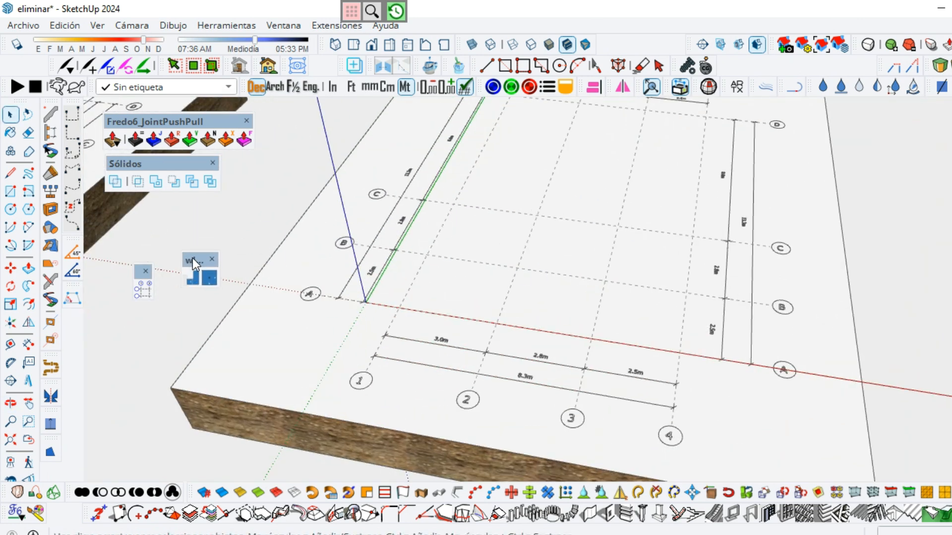
click(193, 278)
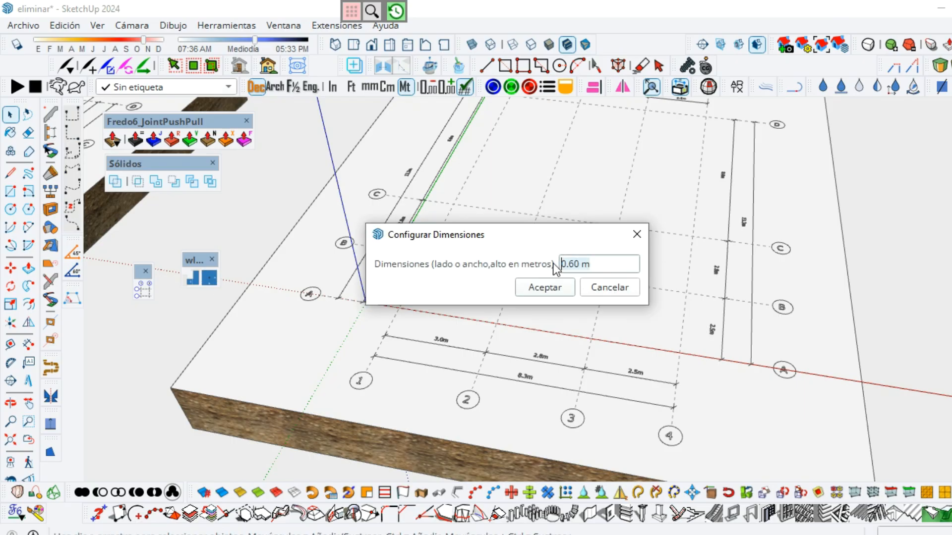
click(565, 286)
scroll(521, 327, up, 3)
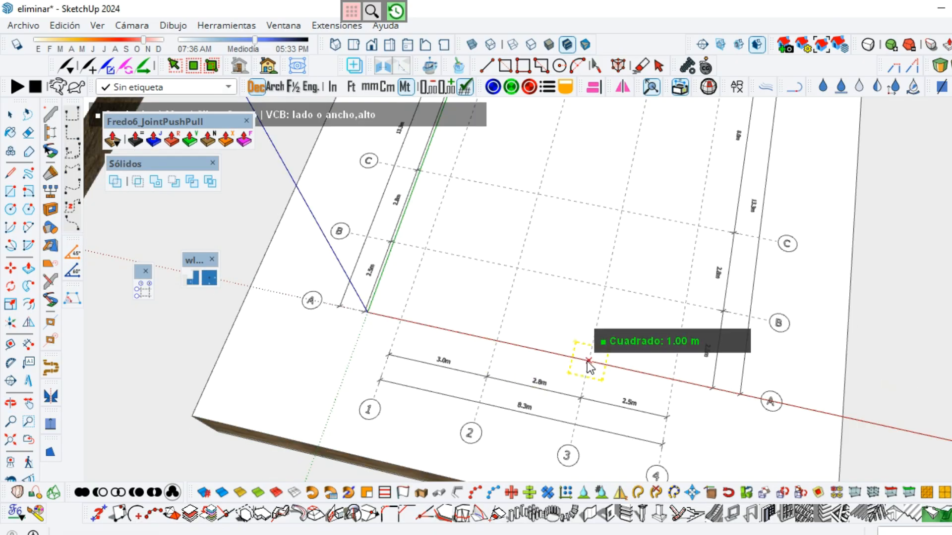
scroll(596, 351, up, 2)
scroll(626, 368, down, 3)
scroll(529, 376, up, 2)
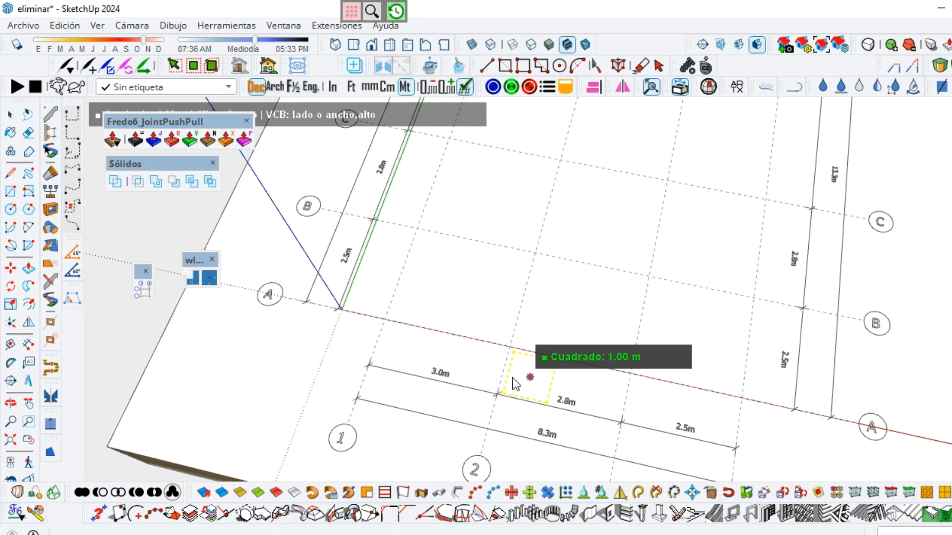
click(386, 319)
click(510, 347)
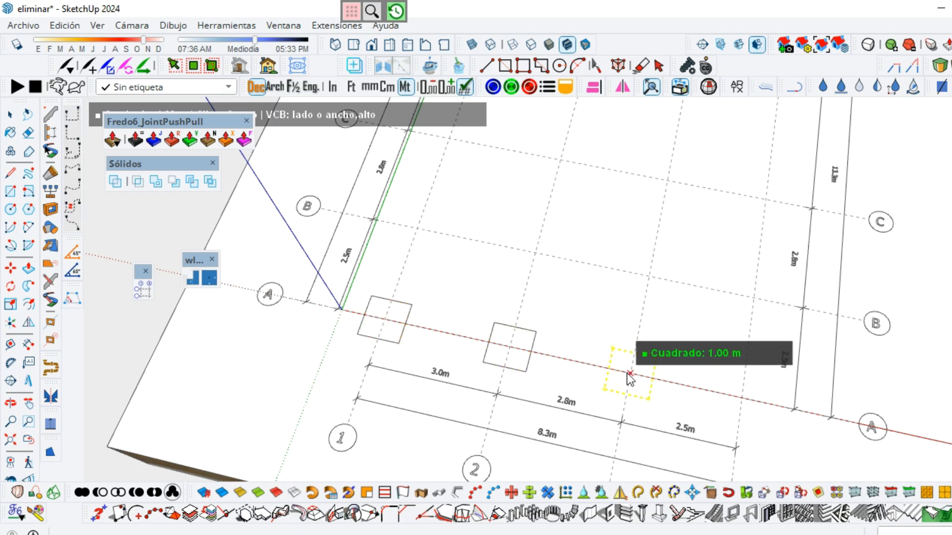
click(628, 373)
click(649, 277)
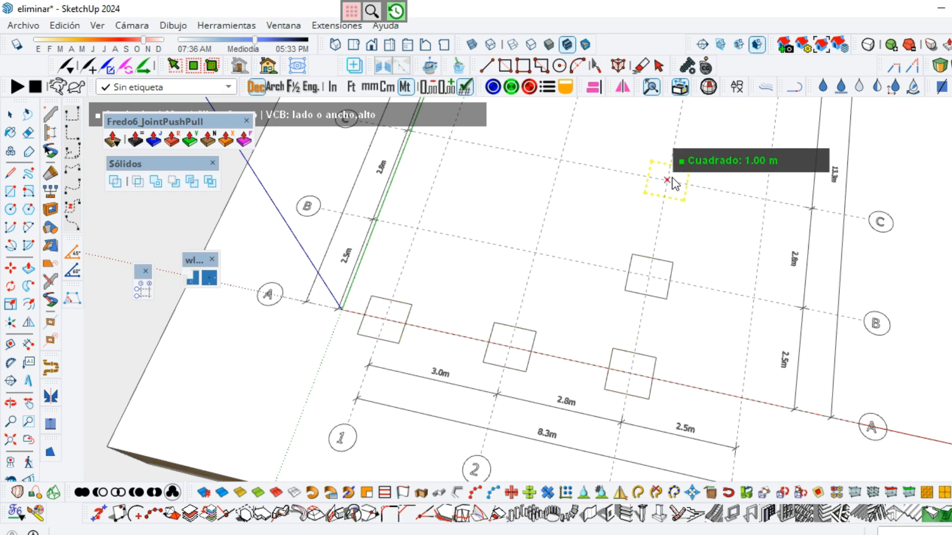
click(669, 180)
key(space)
Set the square footing size to 1.2 m and place outlines centred on intersections B1, B2 and C2
click(211, 278)
click(612, 266)
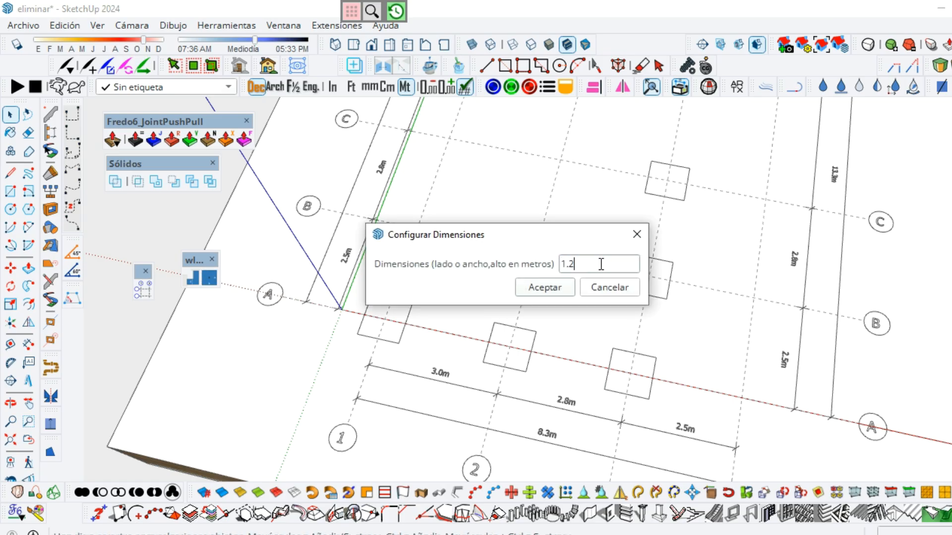
text(1.2)
key(Return)
scroll(453, 240, up, 2)
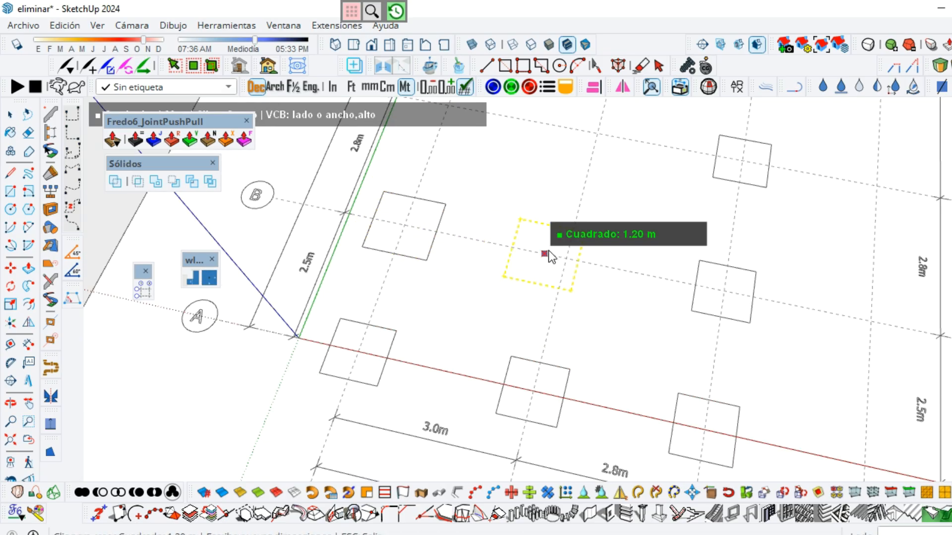
scroll(589, 272, down, 5)
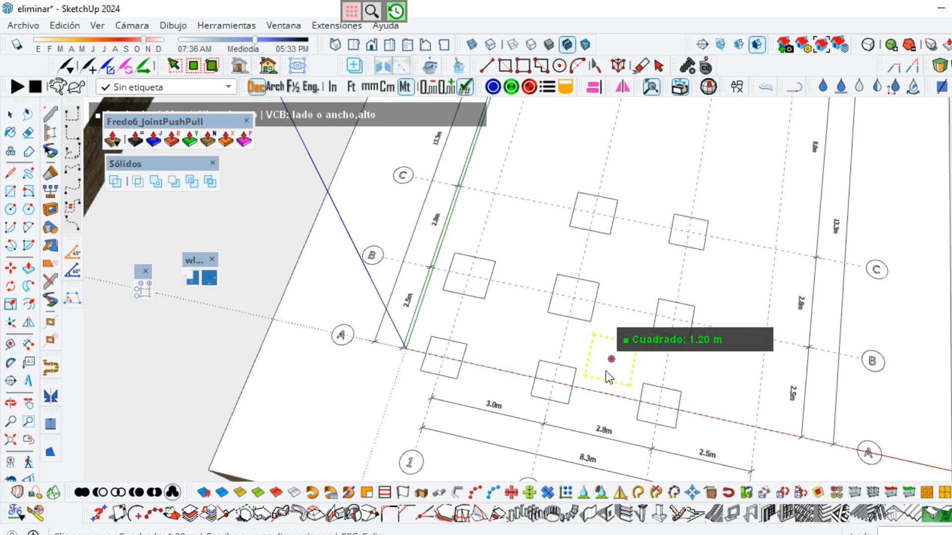
scroll(680, 186, up, 1)
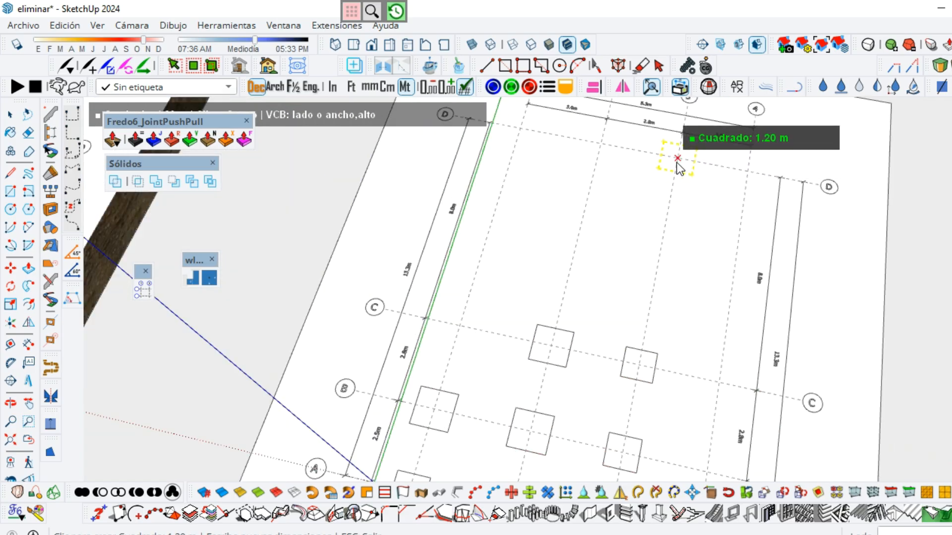
scroll(677, 166, down, 1)
scroll(552, 226, down, 1)
scroll(662, 394, up, 2)
key(Escape)
scroll(497, 387, up, 3)
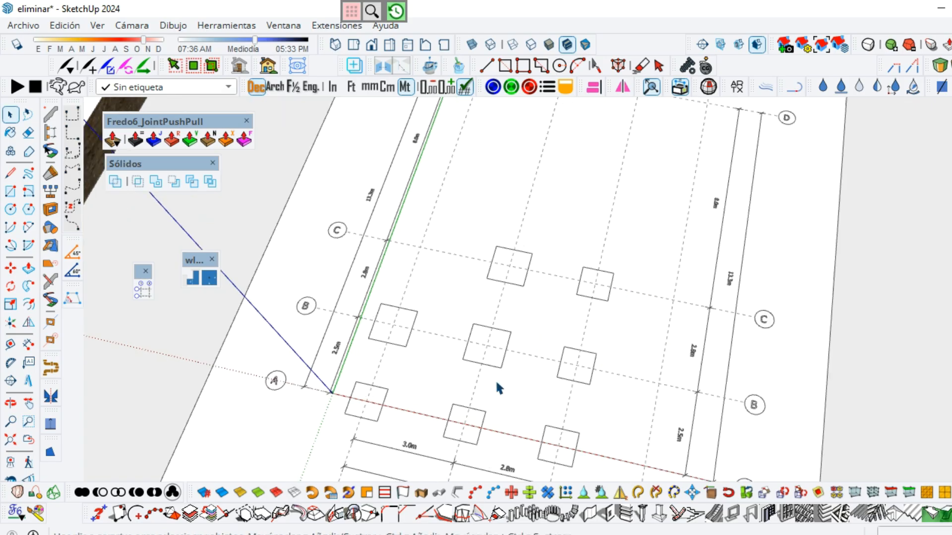
Set the trench width to 0.40 m and draw centred trench outlines connecting footings A1–A2, A1–B1 and A2–A3
mouse_move(496, 381)
middle_down()
mouse_move(503, 312)
mouse_move(424, 333)
middle_up()
key(space)
click(189, 281)
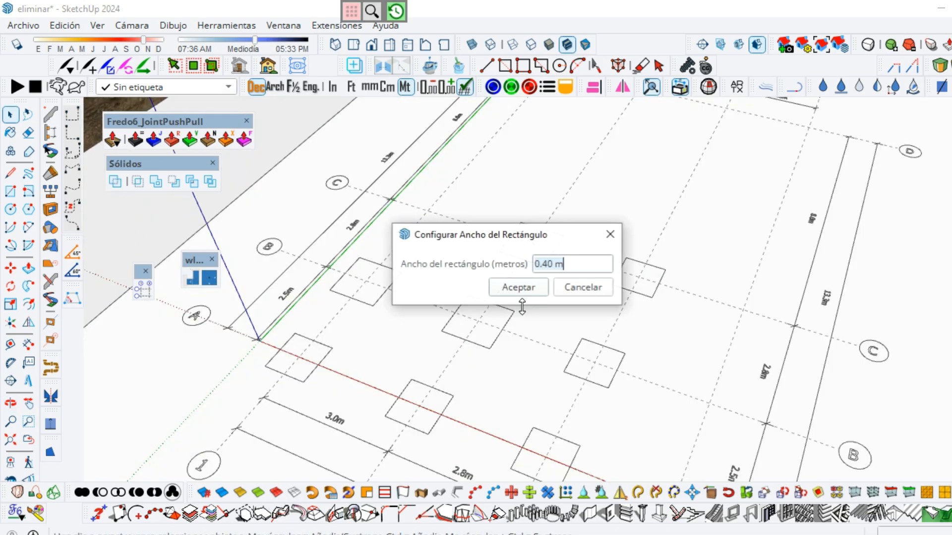
click(519, 287)
scroll(338, 381, up, 2)
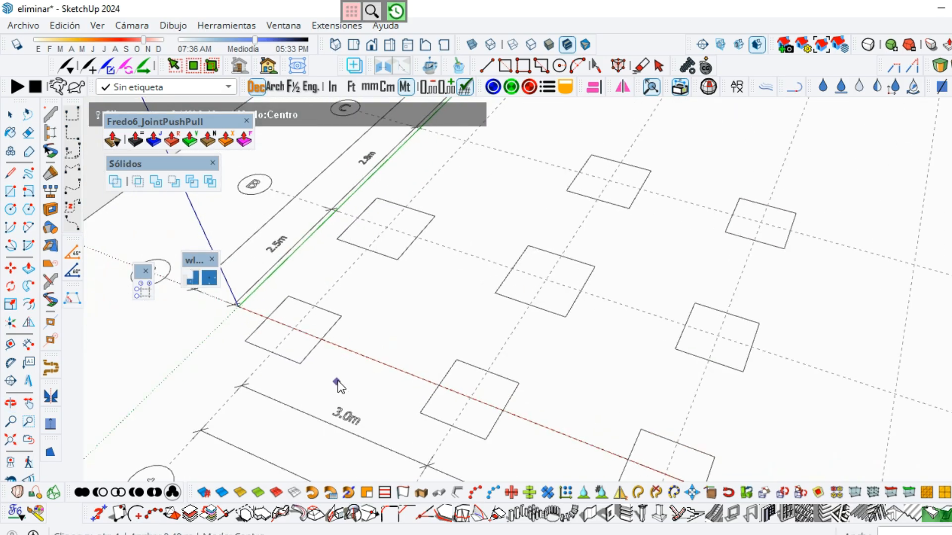
click(438, 391)
click(313, 305)
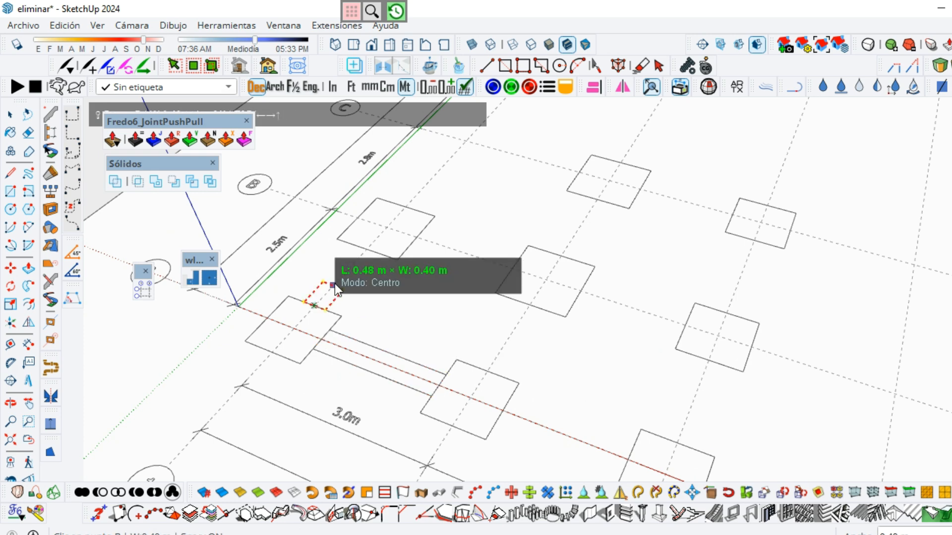
click(371, 251)
click(503, 410)
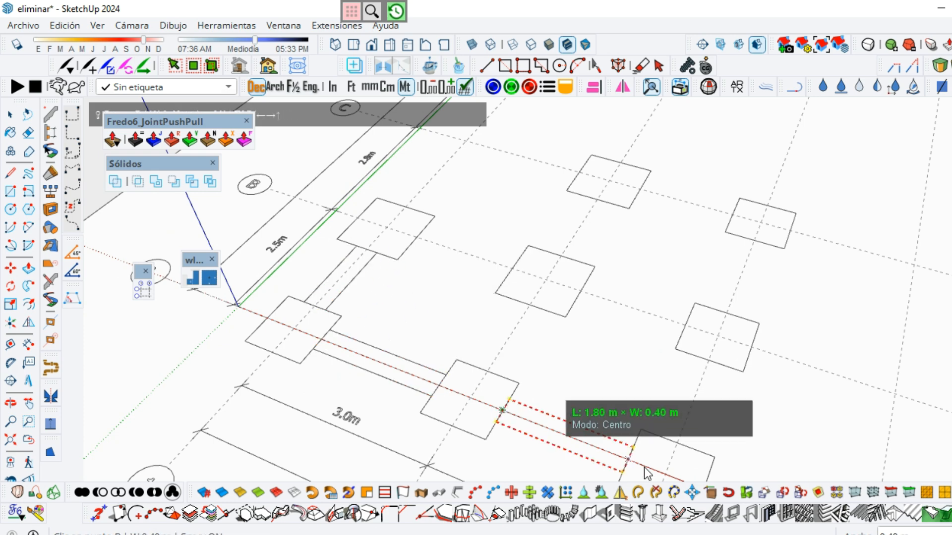
click(624, 461)
Draw 0.40 m wide trench outlines connecting footings A3–B3 and A2–B2
middle_drag(356, 264, 238, 270)
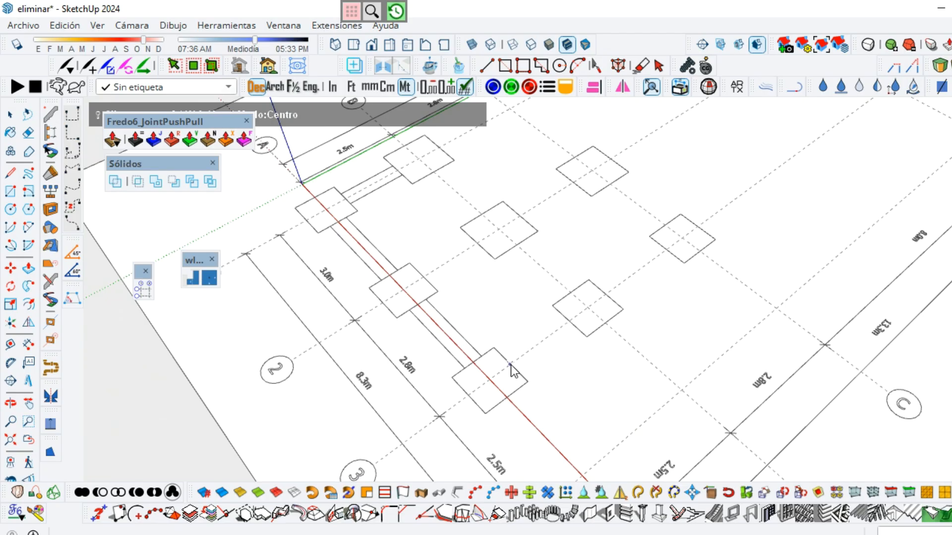
click(428, 277)
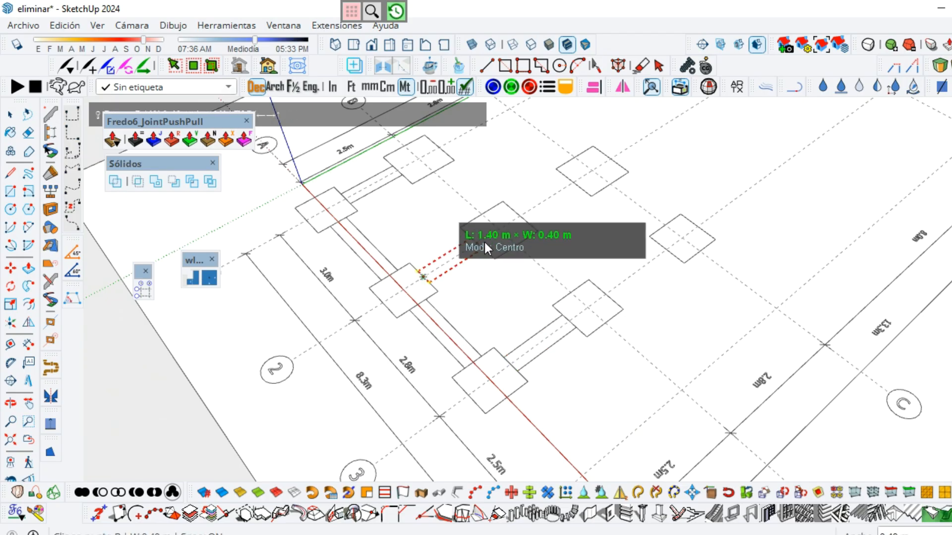
click(482, 243)
Draw 0.40 m wide trench outlines connecting footings B1–B2, B2–C2, C2–C3 and B3–C3
scroll(667, 294, down, 3)
middle_drag(357, 146, 470, 164)
scroll(469, 165, up, 3)
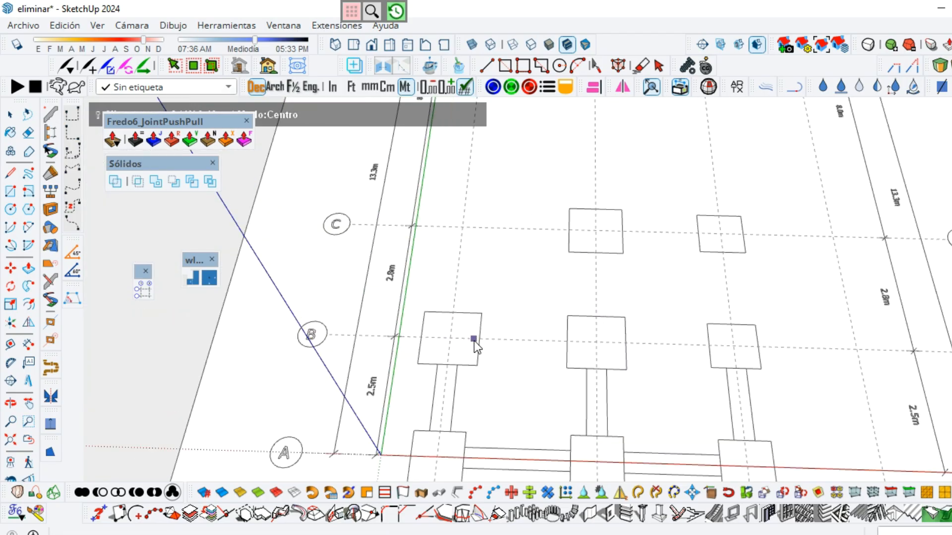
click(596, 341)
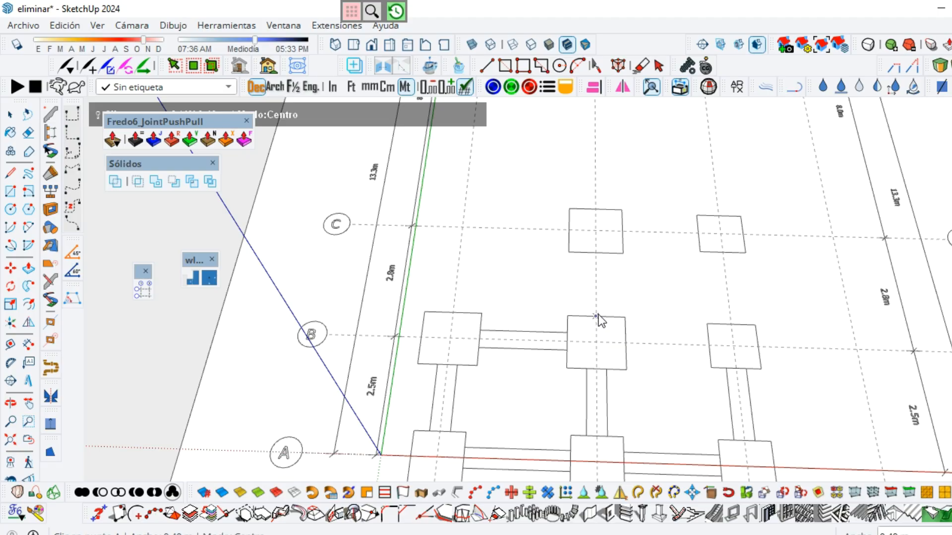
click(595, 253)
click(621, 230)
click(699, 235)
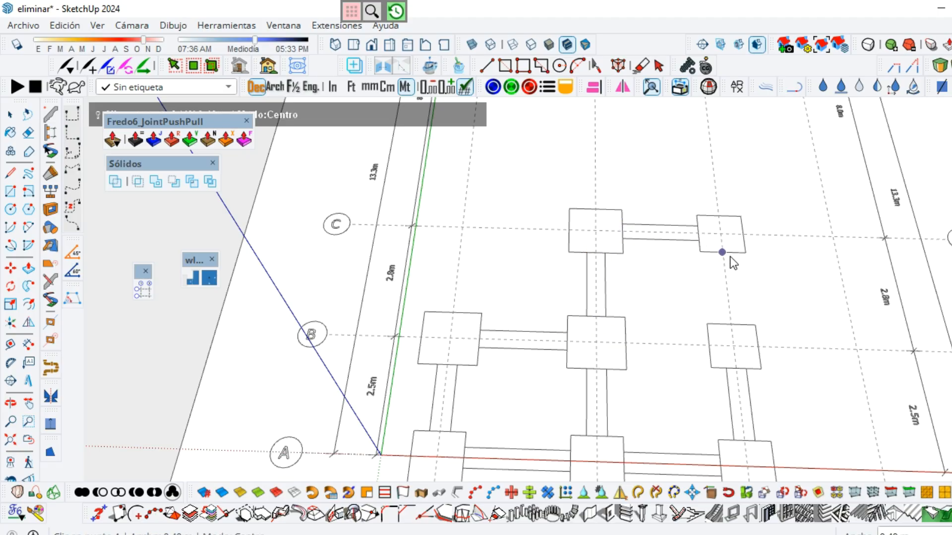
scroll(593, 288, down, 5)
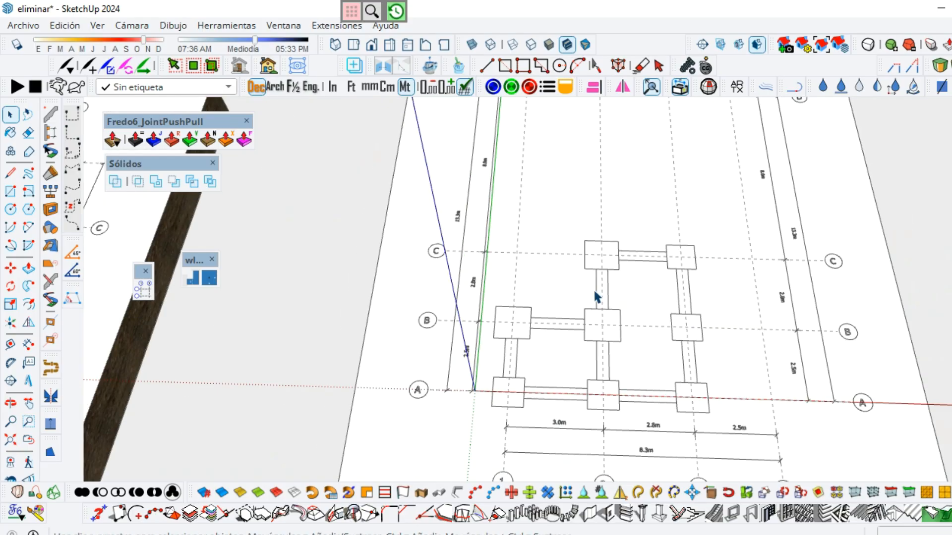
Hide the terrain slab beneath the footing and trench outlines
middle_drag(593, 288, 632, 221)
click(855, 402)
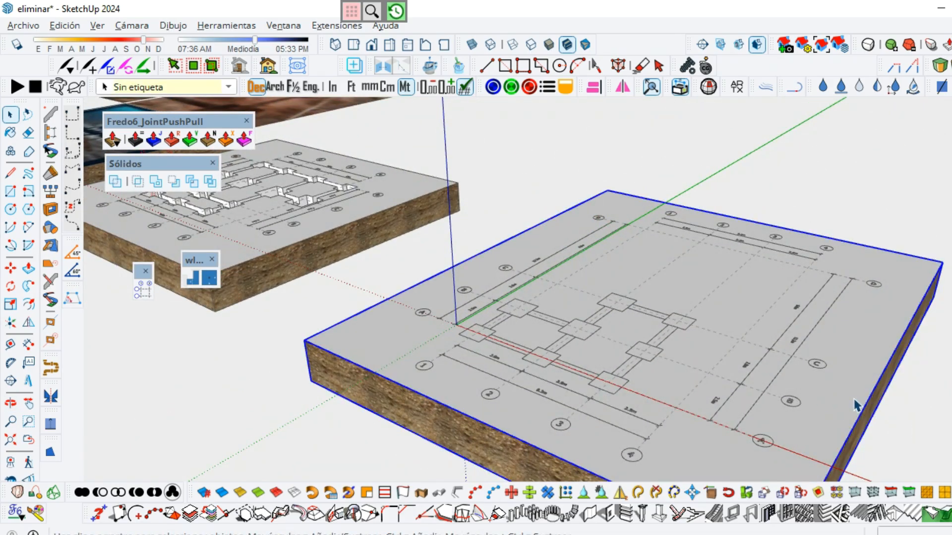
key(Delete)
Select all the square footing outlines and extrude them 1.00 m downward with Joint Push Pull
middle_drag(605, 357, 757, 377)
key(F2)
scroll(659, 381, down, 4)
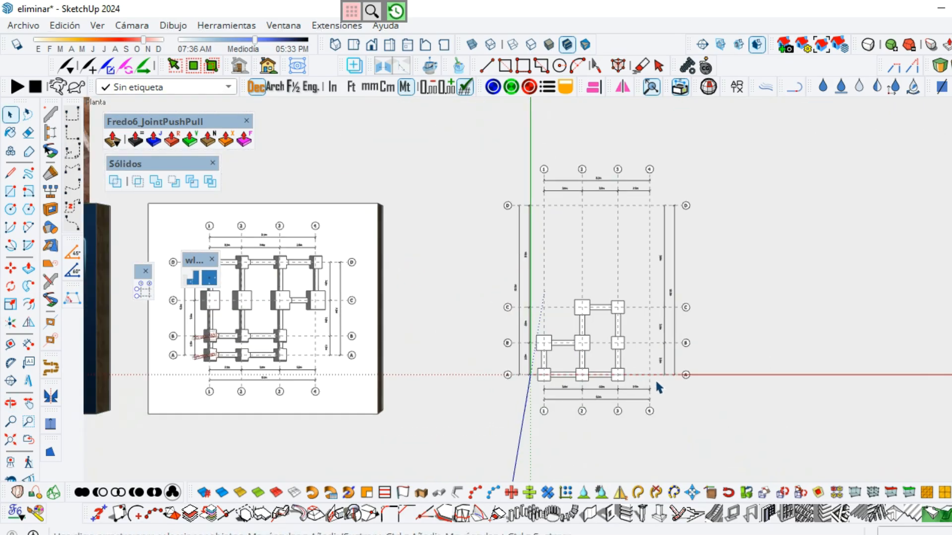
scroll(655, 380, up, 5)
middle_drag(633, 375, 308, 332)
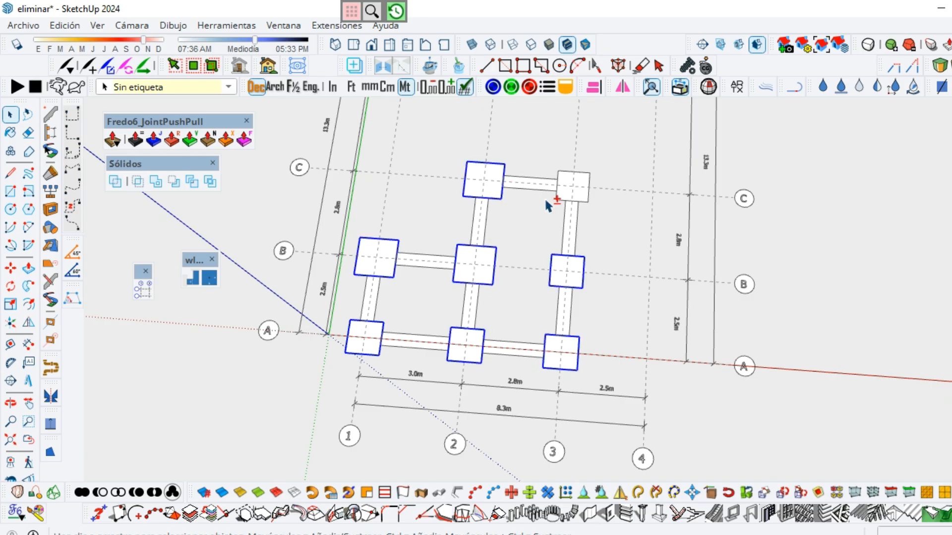
middle_drag(642, 353, 643, 406)
scroll(218, 226, up, 3)
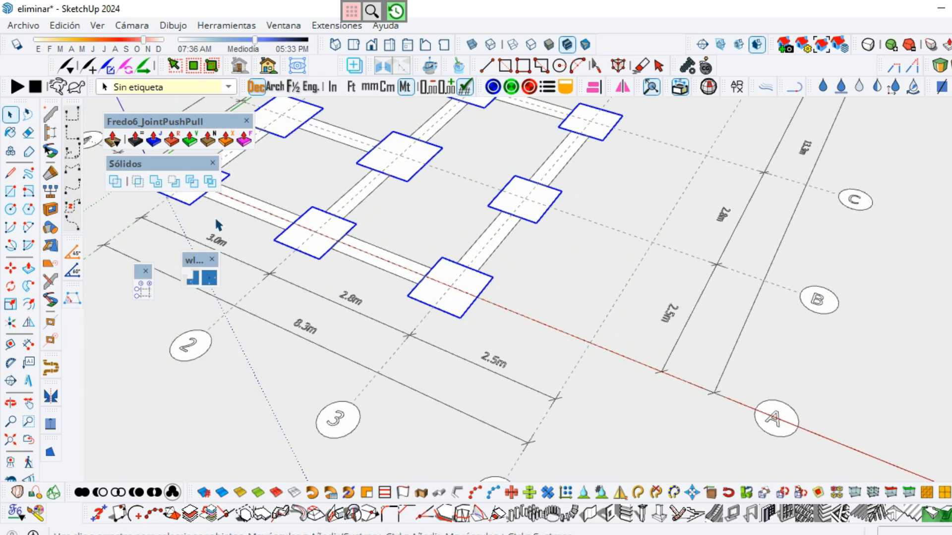
click(136, 141)
click(490, 354)
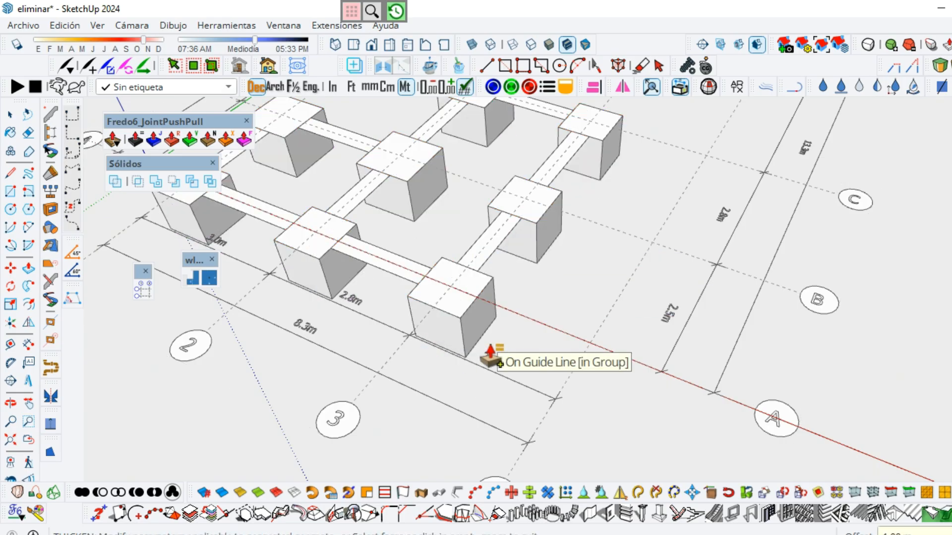
key(space)
Hide the axis grid, leaving only the footings and trench outlines on display
scroll(585, 359, down, 3)
middle_drag(604, 342, 612, 376)
key(F2)
click(772, 419)
key(Delete)
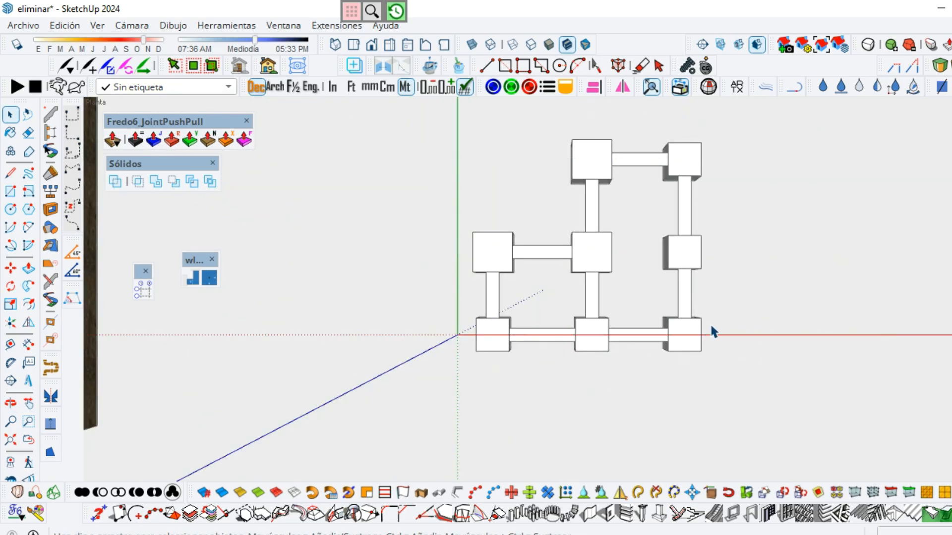
Select all trench outlines except C2–C3 and extrude them 0.40 m downward with Joint Push Pull
scroll(710, 323, up, 2)
scroll(554, 341, down, 2)
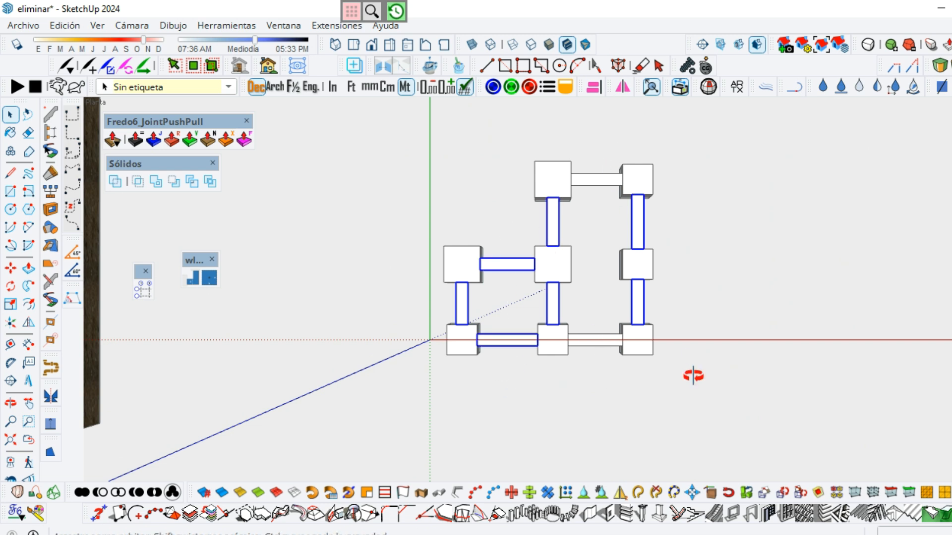
middle_drag(693, 375, 648, 331)
scroll(648, 331, up, 1)
shift+drag(512, 410, 538, 334)
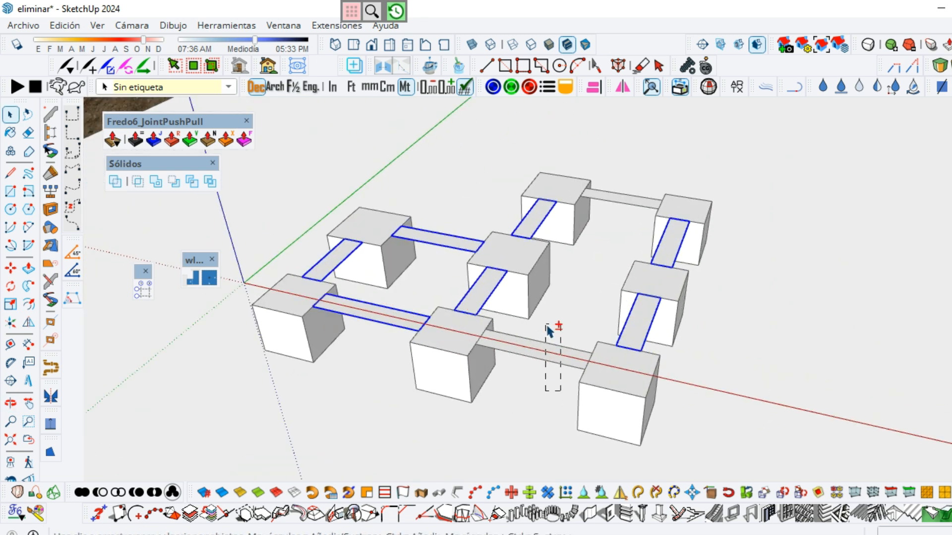
click(138, 135)
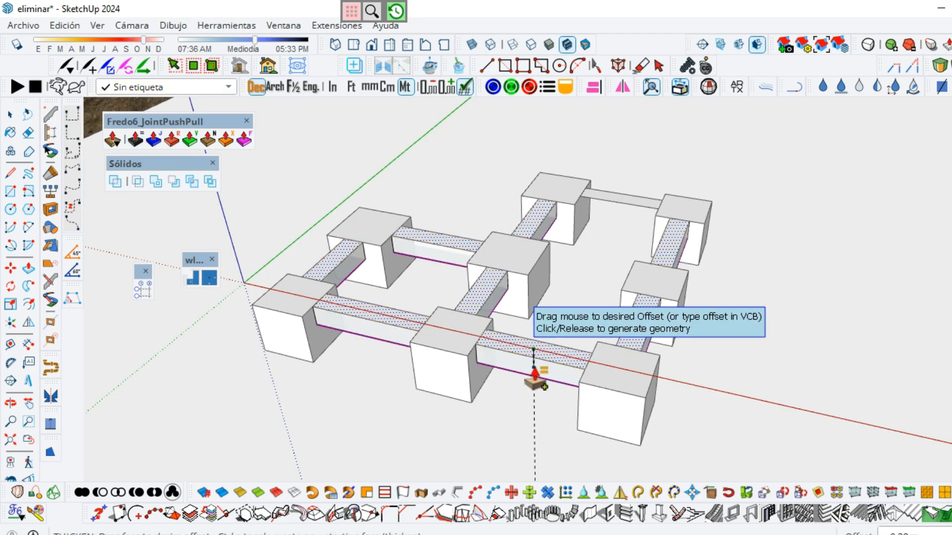
click(534, 373)
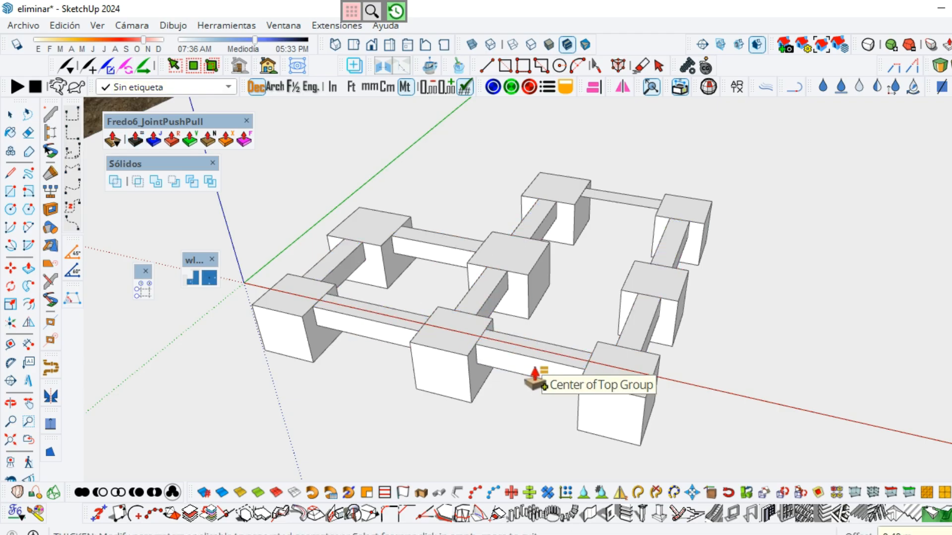
key(space)
Draw the missing 0.40 m wide trench outline between footings B2 and B3
scroll(604, 239, up, 5)
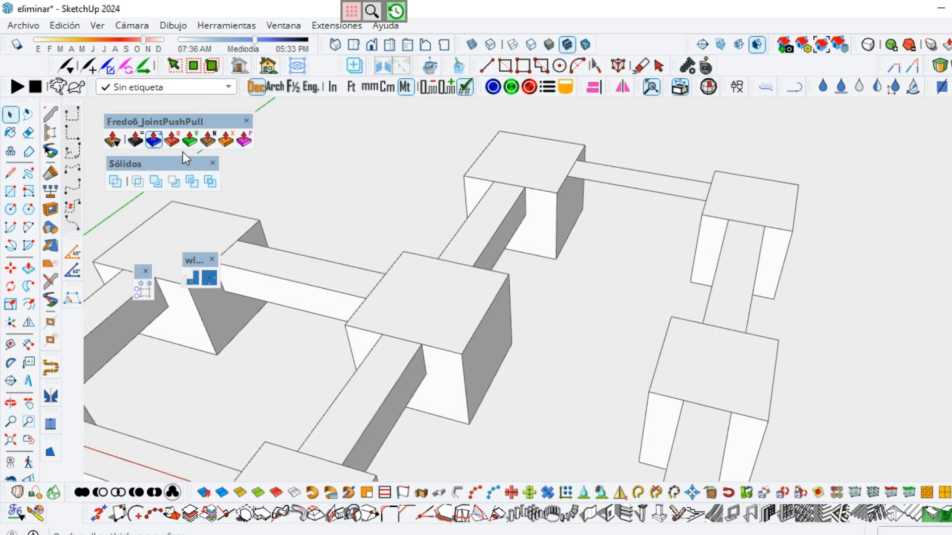
click(194, 278)
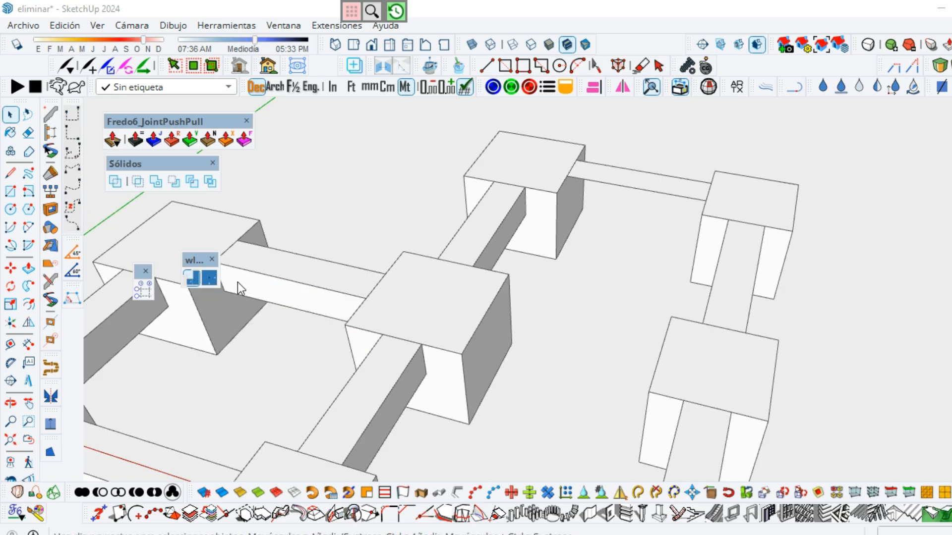
click(526, 293)
click(485, 309)
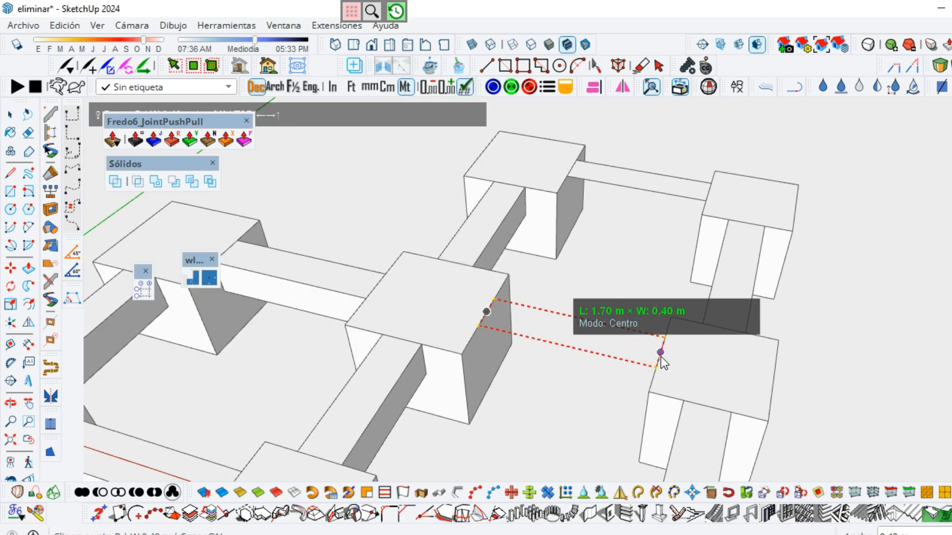
key(space)
Select the flat trench outlines B2–B3 and C2–C3 and extrude them downward with Joint Push Pull
middle_drag(659, 358, 631, 337)
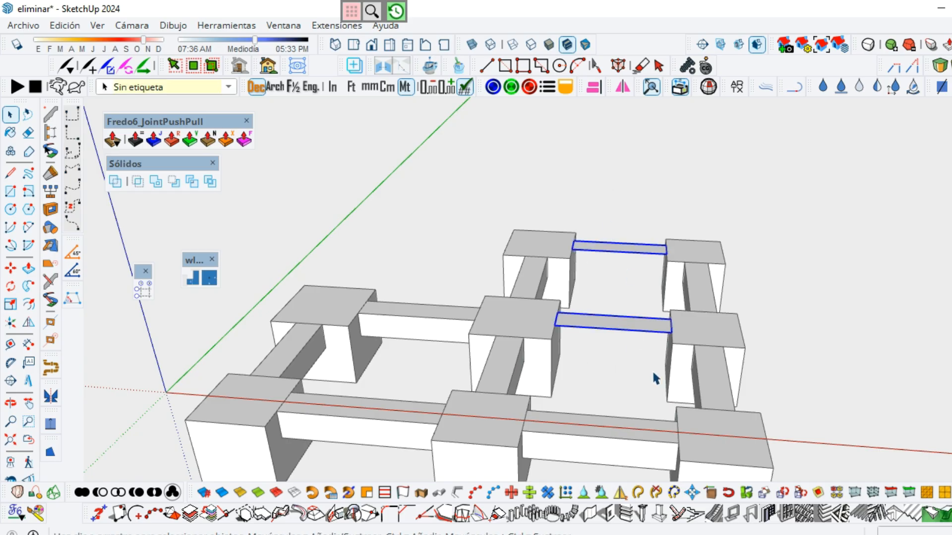
middle_drag(653, 373, 608, 355)
click(141, 144)
click(607, 329)
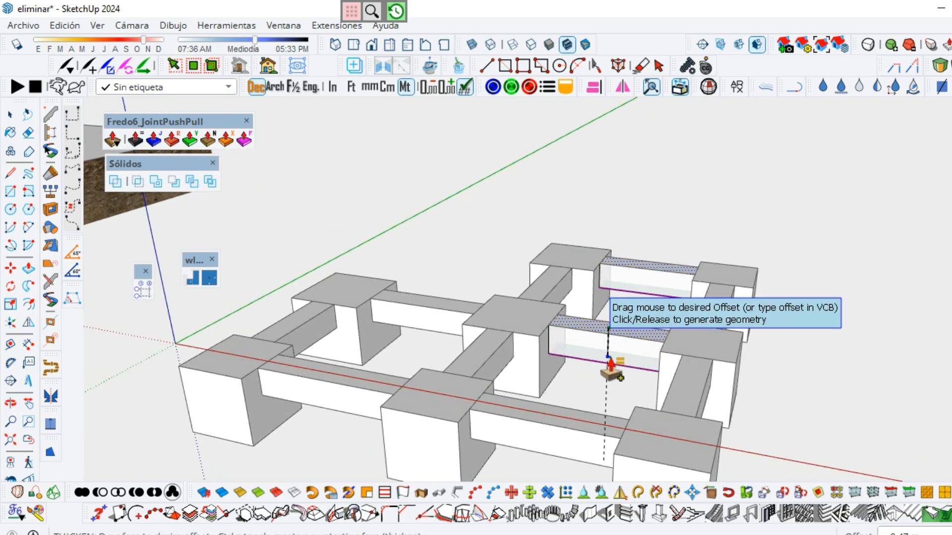
click(609, 358)
key(space)
Select all the footing and trench blocks and merge them into a single solid with Outer Shell
scroll(610, 357, down, 4)
middle_drag(610, 357, 644, 428)
drag(435, 138, 765, 435)
middle_drag(765, 436, 681, 342)
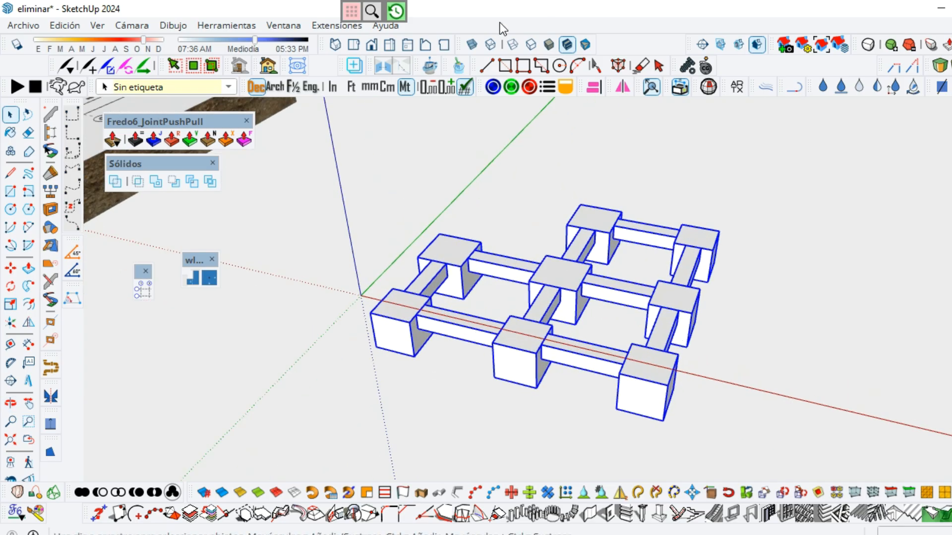
click(118, 186)
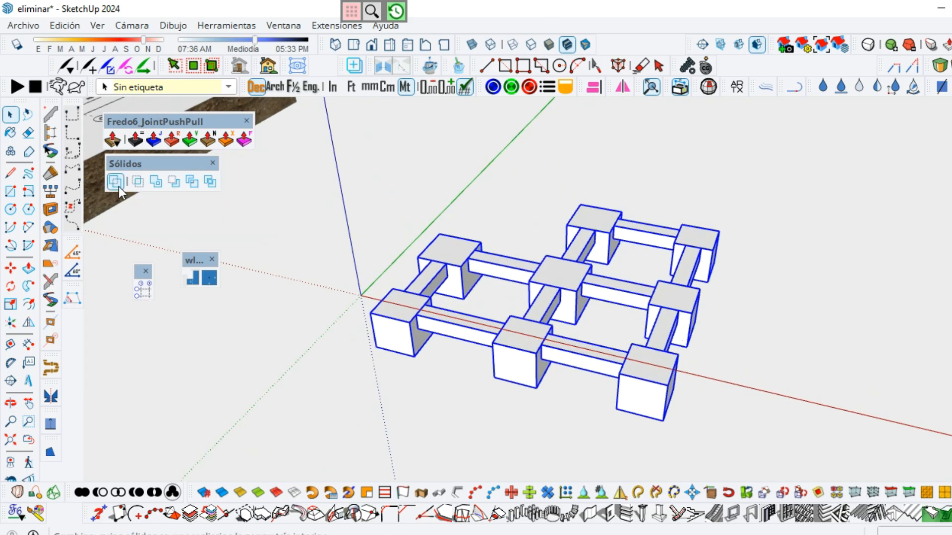
key(space)
click(834, 366)
Unhide the terrain slab and the axis grid
scroll(614, 281, down, 3)
middle_drag(615, 284, 646, 277)
scroll(648, 285, up, 4)
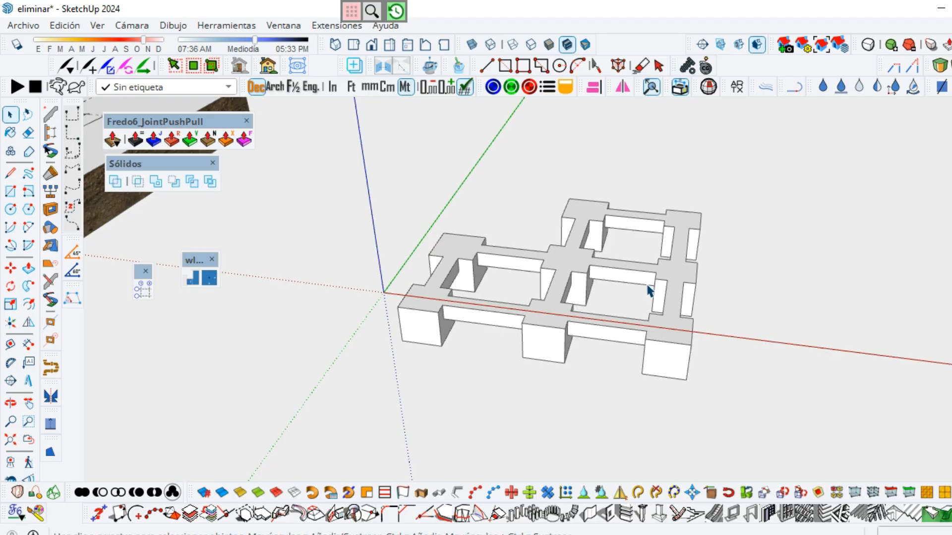
key(shift+h)
Subtract the merged footing and trench solid from the terrain slab to cut the excavation
scroll(586, 303, down, 3)
middle_drag(588, 304, 600, 323)
scroll(653, 327, up, 3)
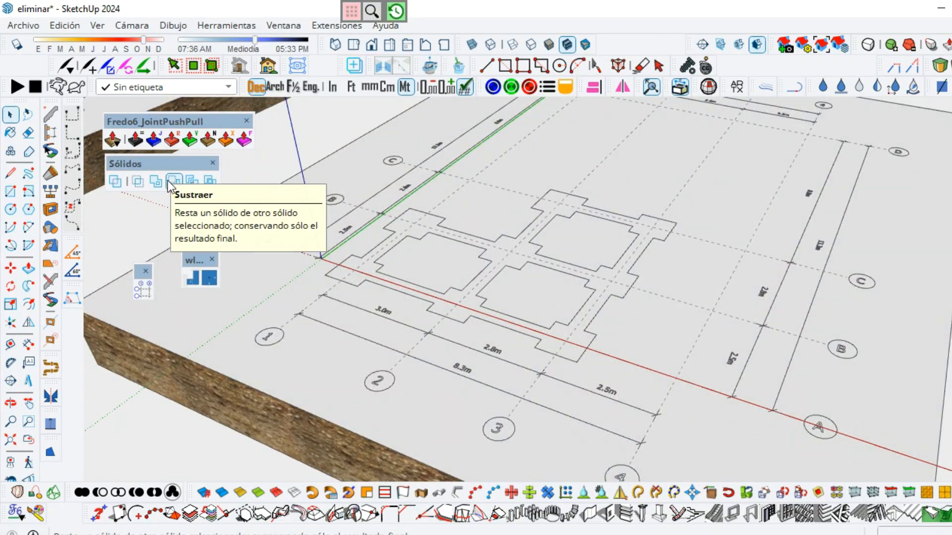
click(172, 180)
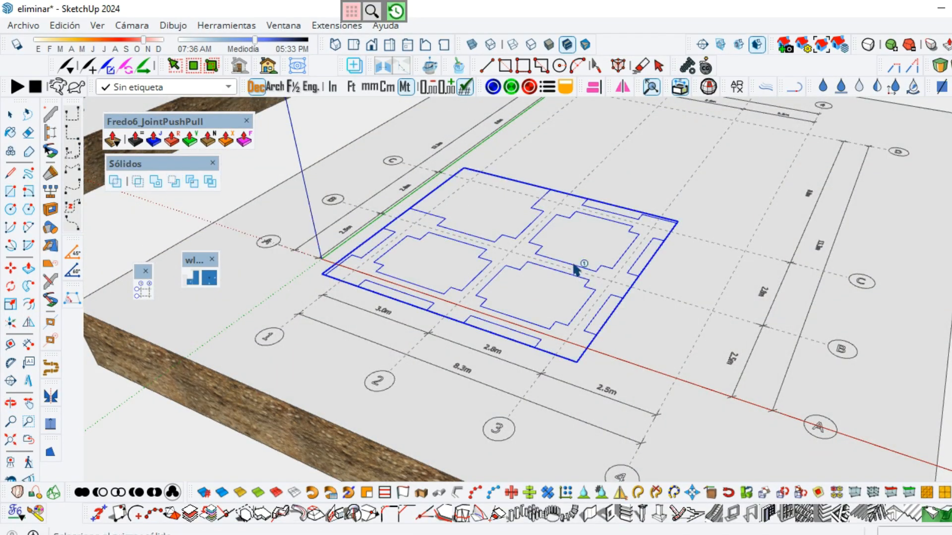
click(921, 383)
scroll(472, 323, up, 3)
middle_drag(472, 323, 443, 267)
scroll(441, 248, up, 3)
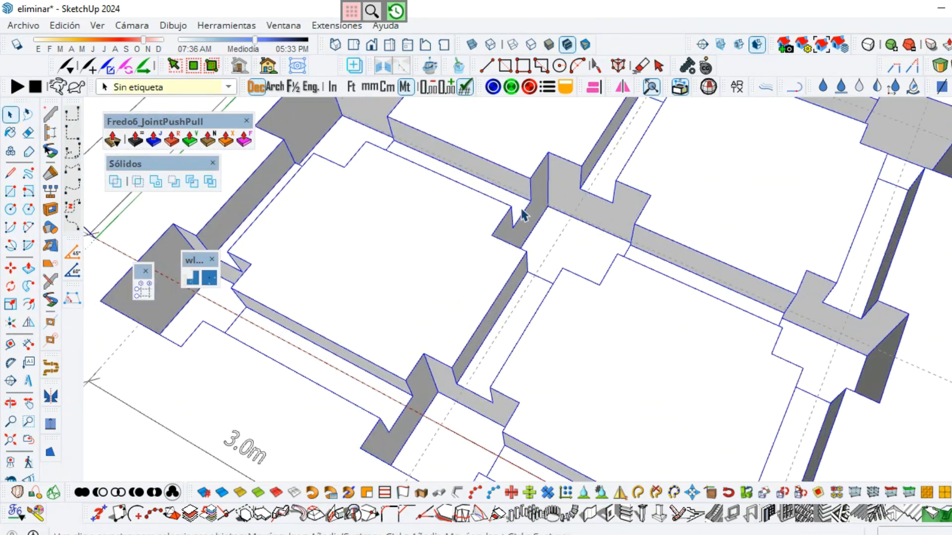
middle_drag(523, 212, 712, 297)
scroll(589, 236, down, 4)
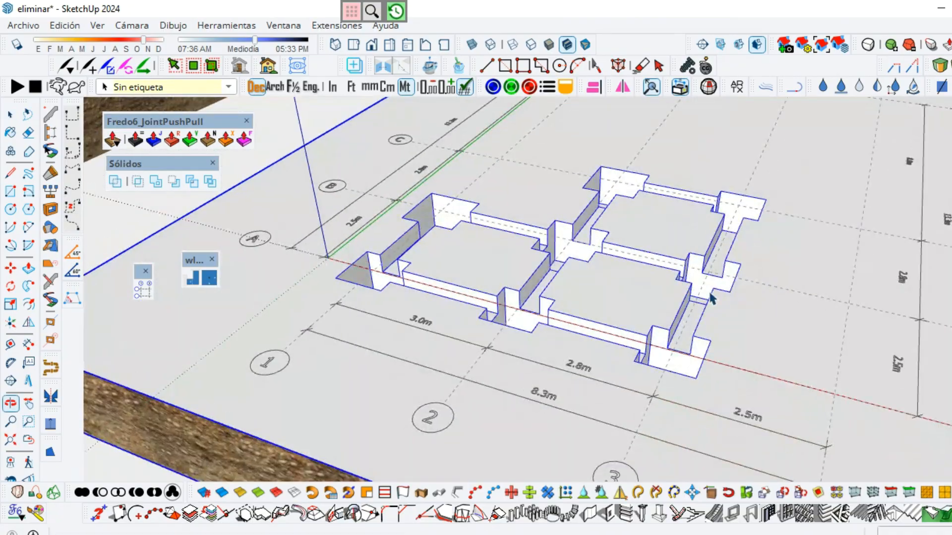
Copy the red column rebar cage from the finished example slab onto the newly excavated slab
scroll(743, 288, down, 4)
middle_drag(365, 156, 405, 179)
click(258, 179)
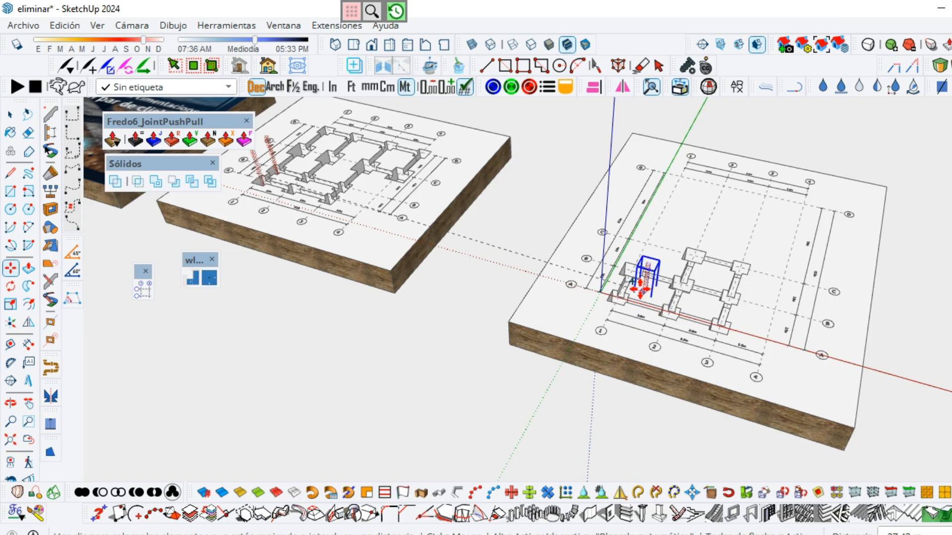
key(space)
Align the copied rebar cage with the wall face of the corner footing pit on axis A
scroll(631, 293, up, 6)
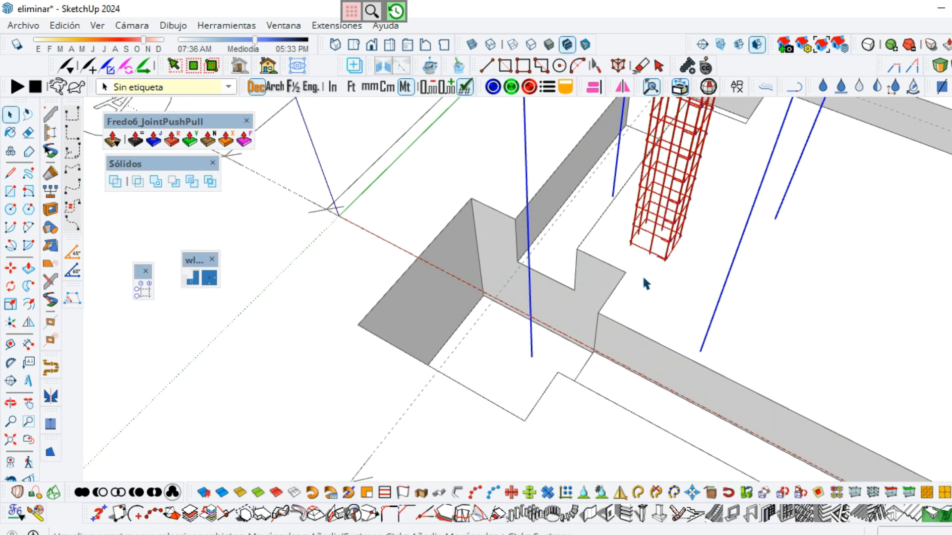
click(594, 87)
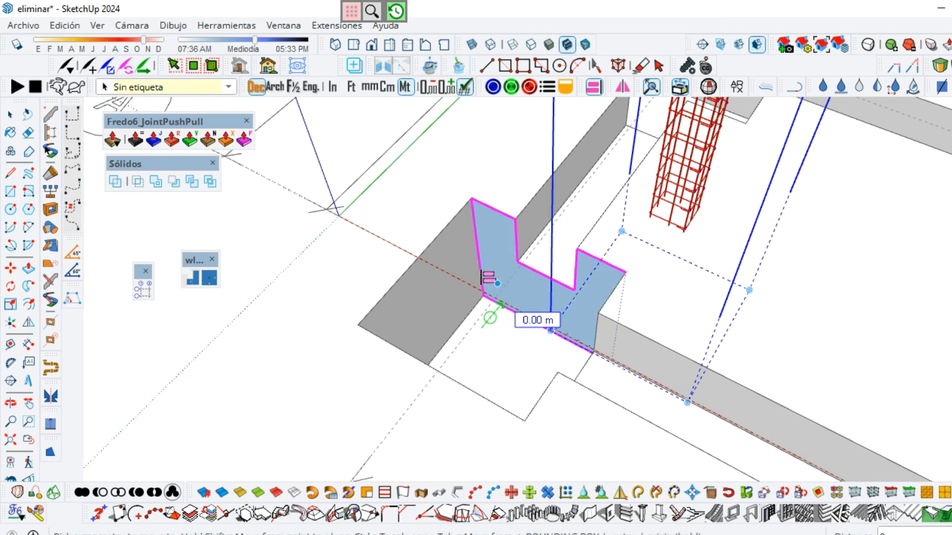
middle_drag(609, 352, 387, 392)
click(342, 231)
key(space)
scroll(544, 285, down, 3)
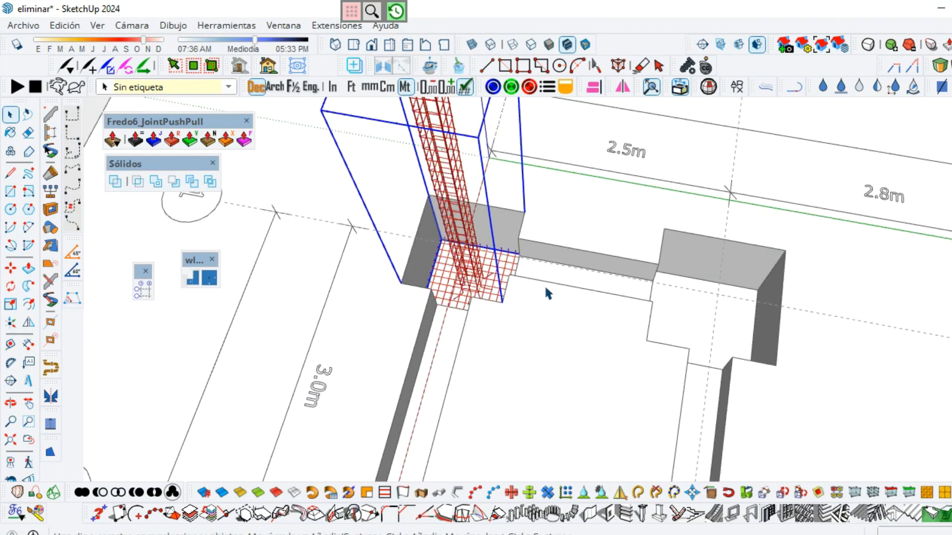
Copy the aligned rebar cage from the corner pit along axis A into the neighbouring footing pit
middle_drag(544, 284, 797, 194)
scroll(795, 197, down, 3)
click(293, 242)
scroll(658, 313, up, 5)
middle_drag(637, 307, 378, 284)
scroll(483, 259, down, 6)
scroll(614, 278, up, 5)
middle_drag(615, 278, 689, 247)
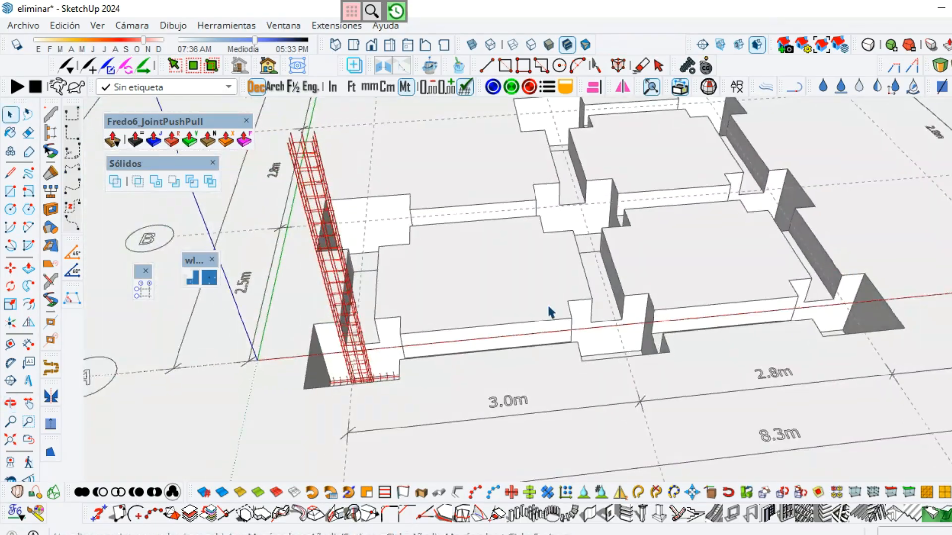
middle_drag(551, 312, 359, 343)
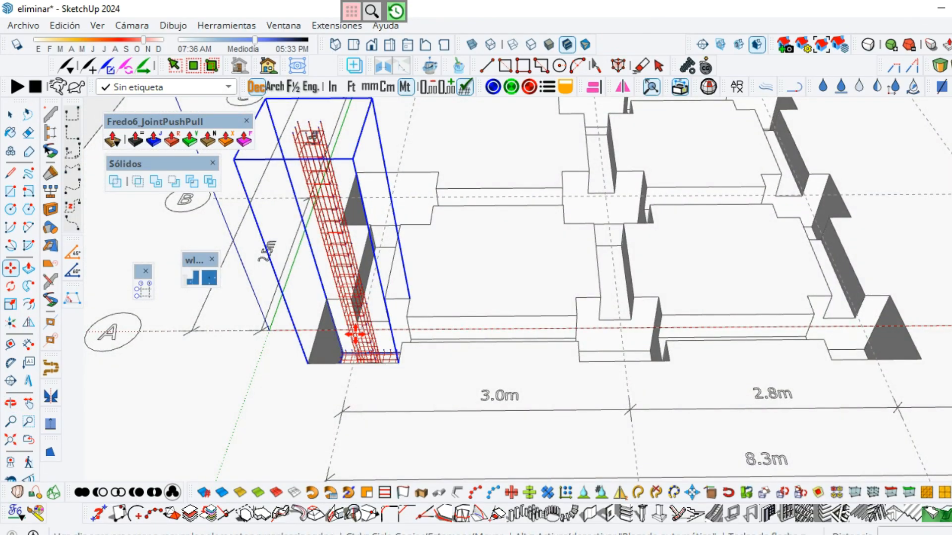
click(355, 335)
key(ctrl)
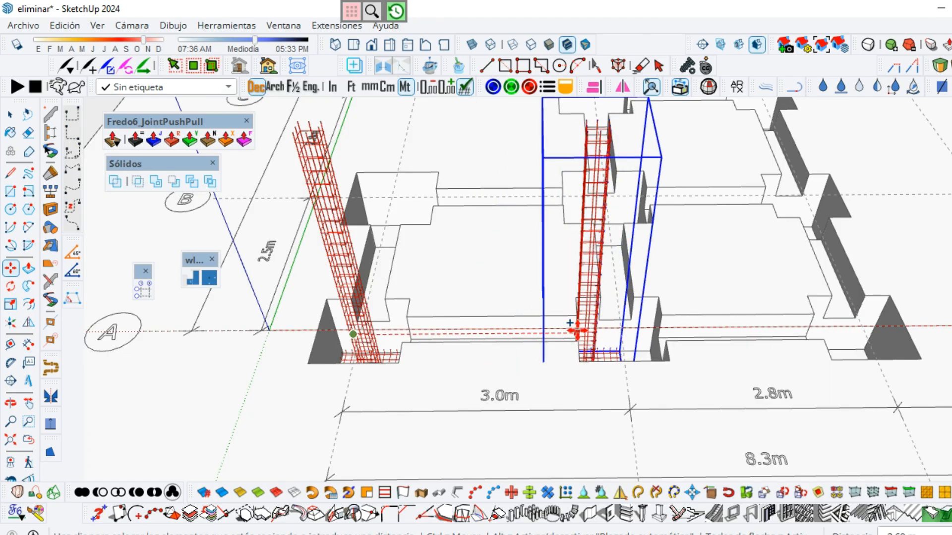
click(575, 330)
key(space)
Align the second rebar cage with the wall face of its footing pit, the middle one on axis A
scroll(647, 366, up, 5)
click(593, 90)
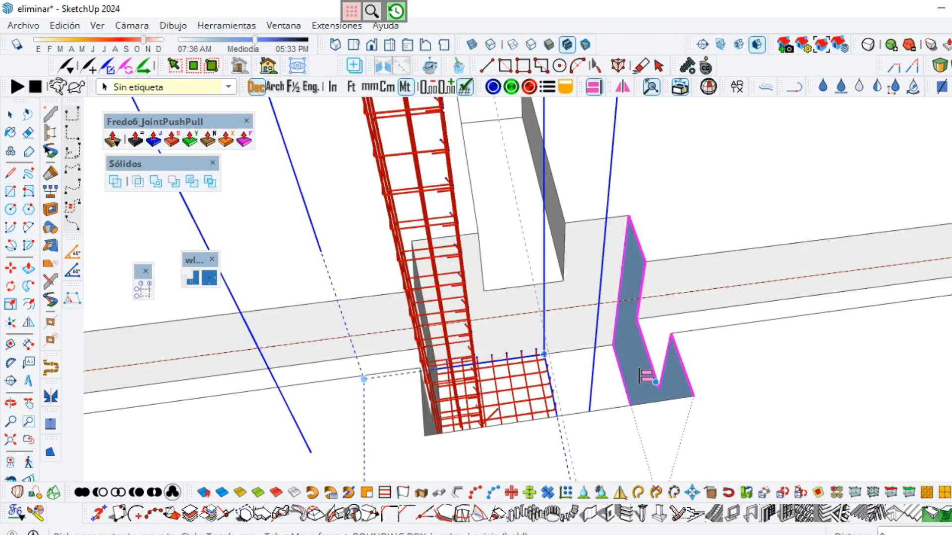
click(646, 375)
key(space)
middle_drag(637, 367, 527, 269)
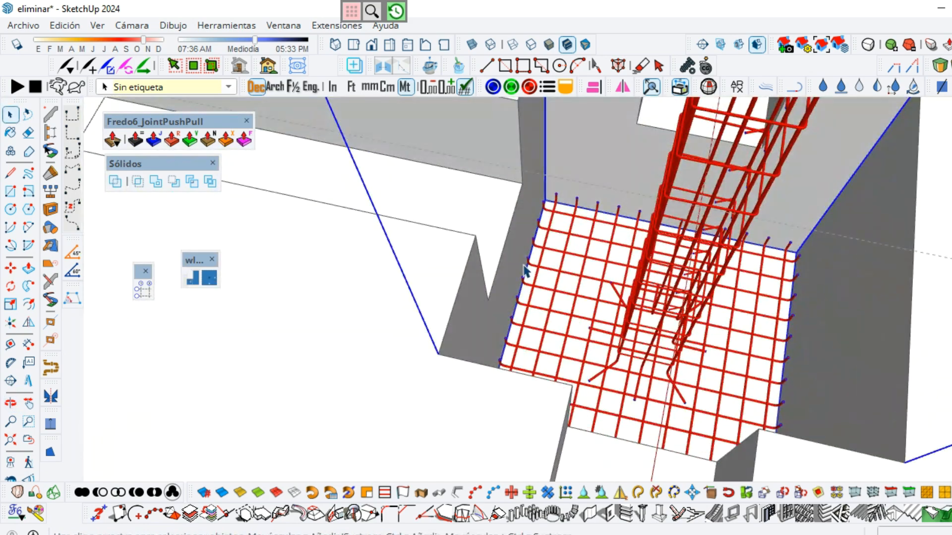